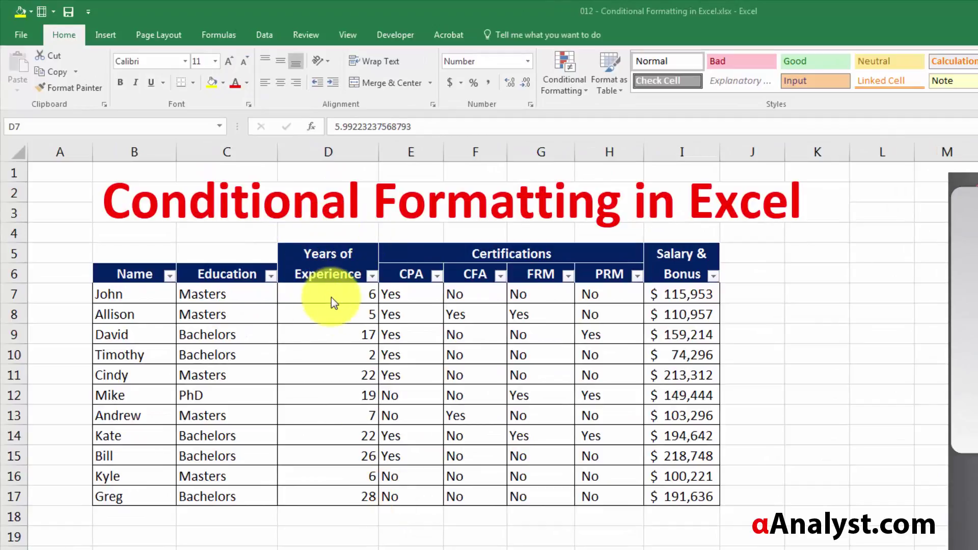
{"action": "left_click", "coordinate": [331, 296]}
{"action": "left_click", "coordinate": [331, 296]}
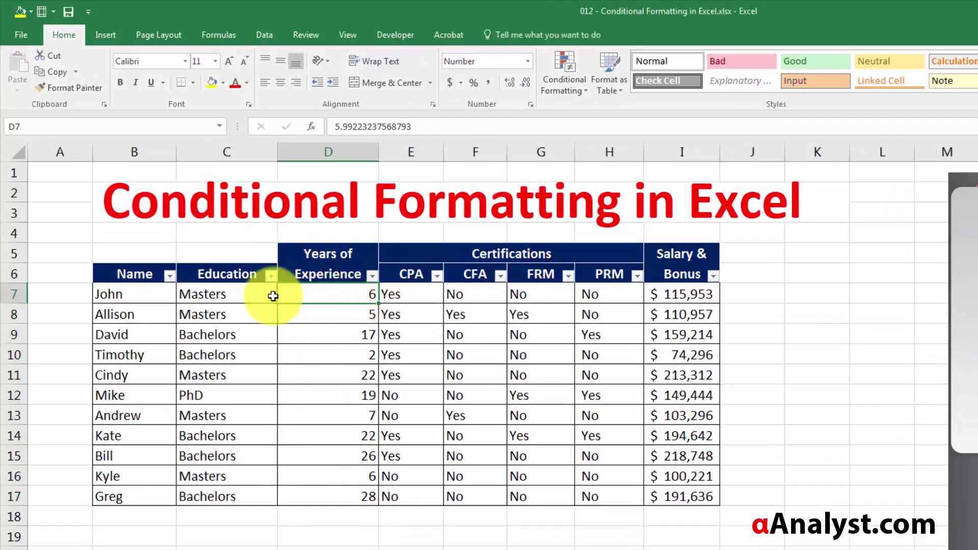
{"action": "left_click_drag", "start_coordinate": [147, 294], "coordinate": [146, 504]}
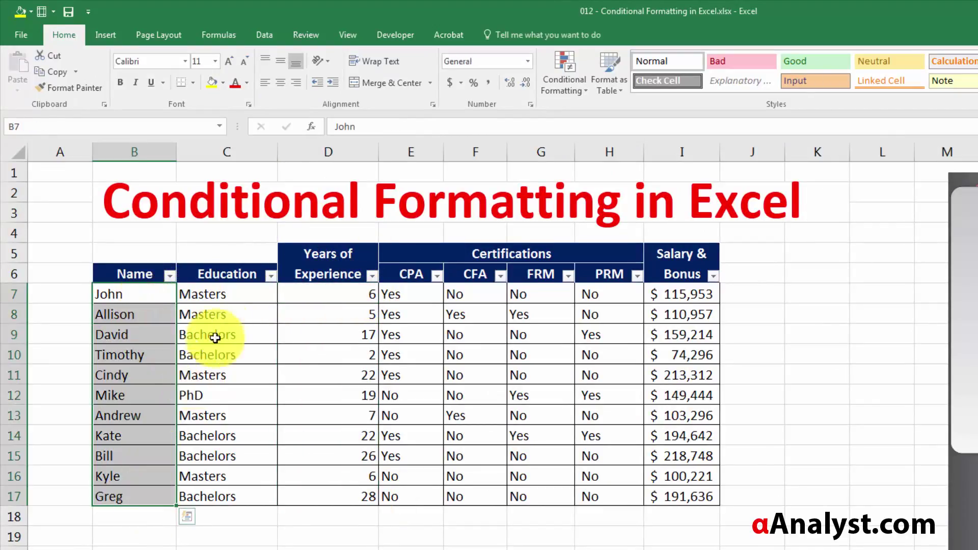
{"action": "left_click_drag", "start_coordinate": [216, 291], "coordinate": [692, 498]}
{"action": "left_click", "coordinate": [286, 340]}
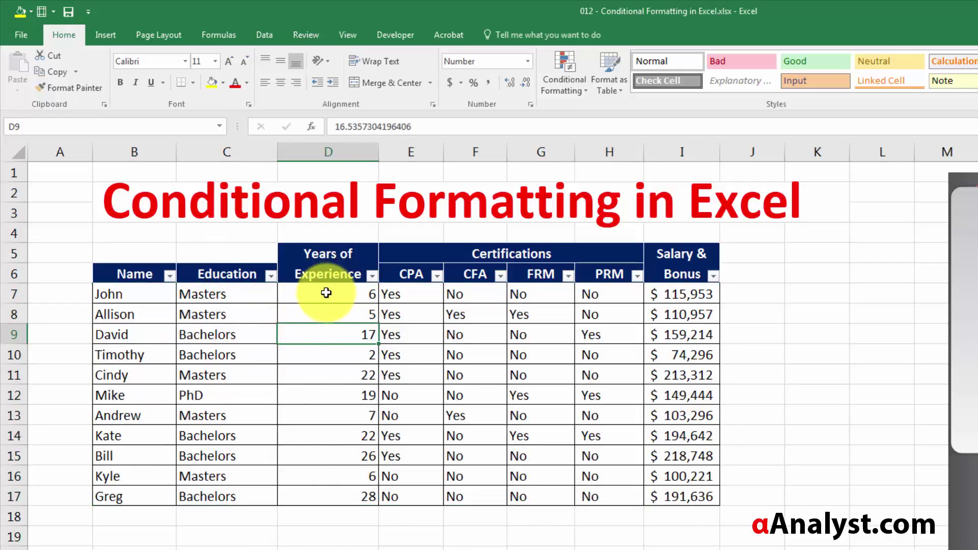
{"action": "left_click_drag", "start_coordinate": [323, 292], "coordinate": [328, 489]}
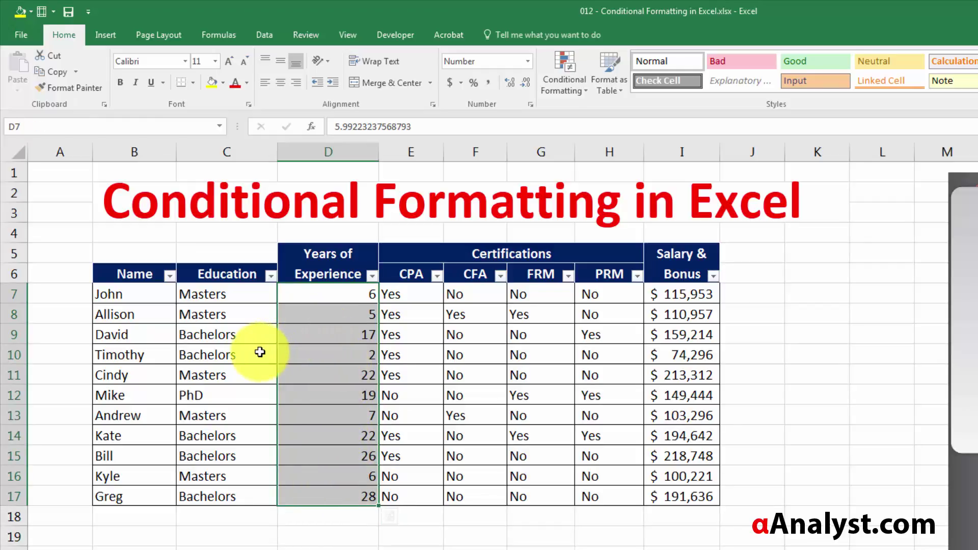
{"action": "left_click", "coordinate": [306, 288]}
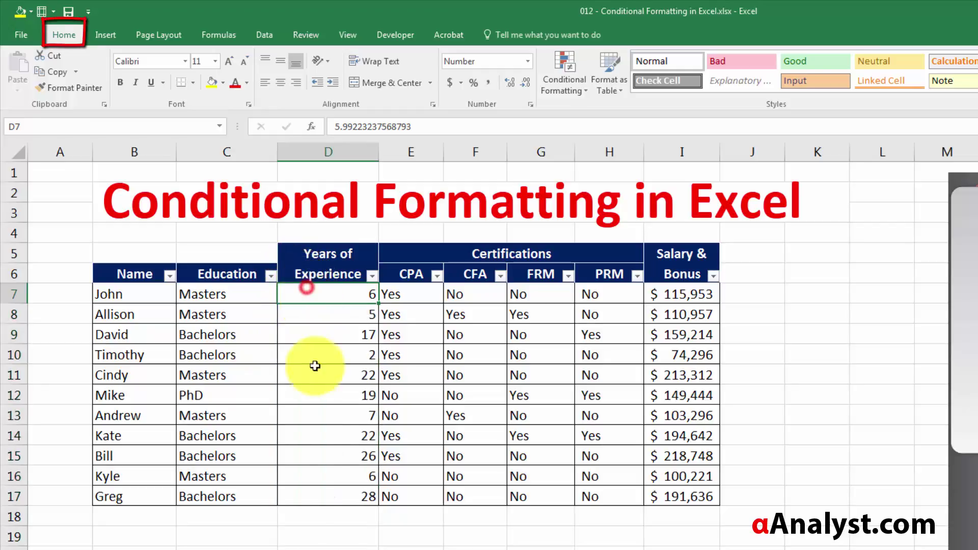
Step: Start a Greater Than highlight rule on the Years of Experience values in D7:D17 with a threshold of 10
{"action": "left_click_drag", "start_coordinate": [315, 366], "coordinate": [328, 484]}
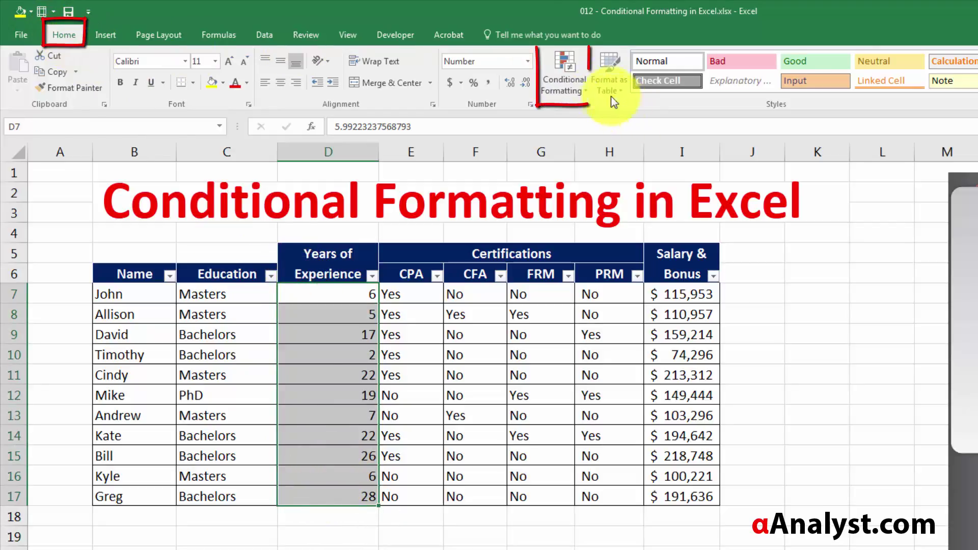
{"action": "left_click", "coordinate": [549, 87]}
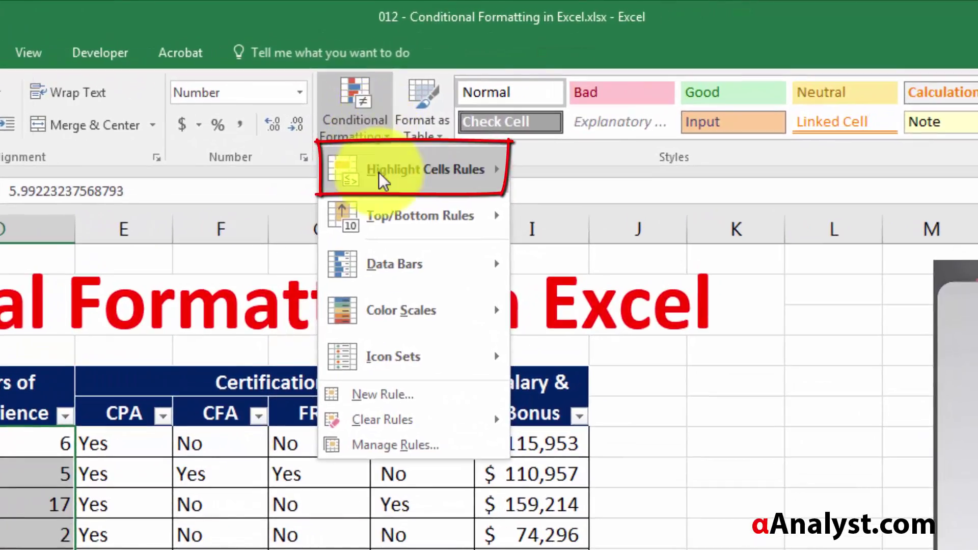
{"action": "mouse_move", "coordinate": [381, 180]}
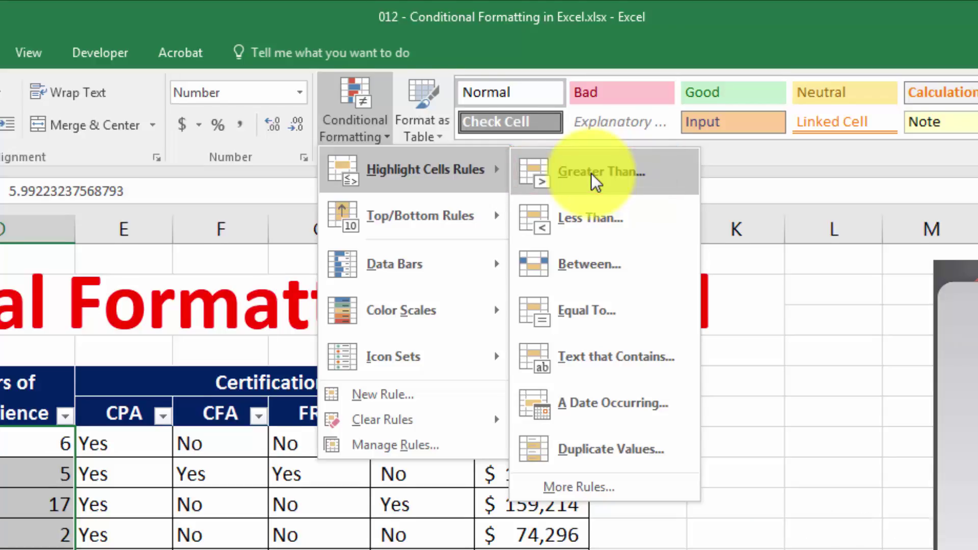
{"action": "left_click", "coordinate": [591, 174]}
{"action": "type", "text": "15"}
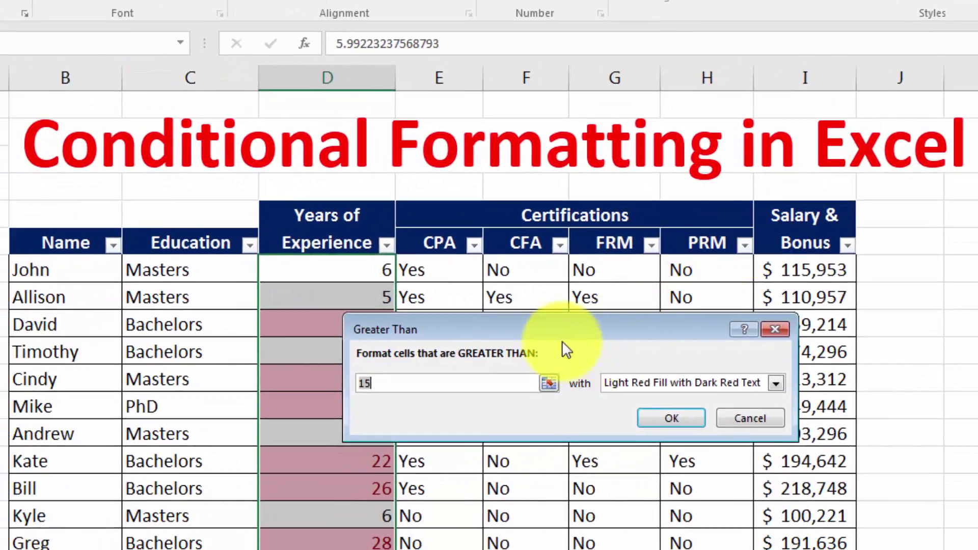
{"action": "left_click_drag", "start_coordinate": [380, 436], "coordinate": [476, 331]}
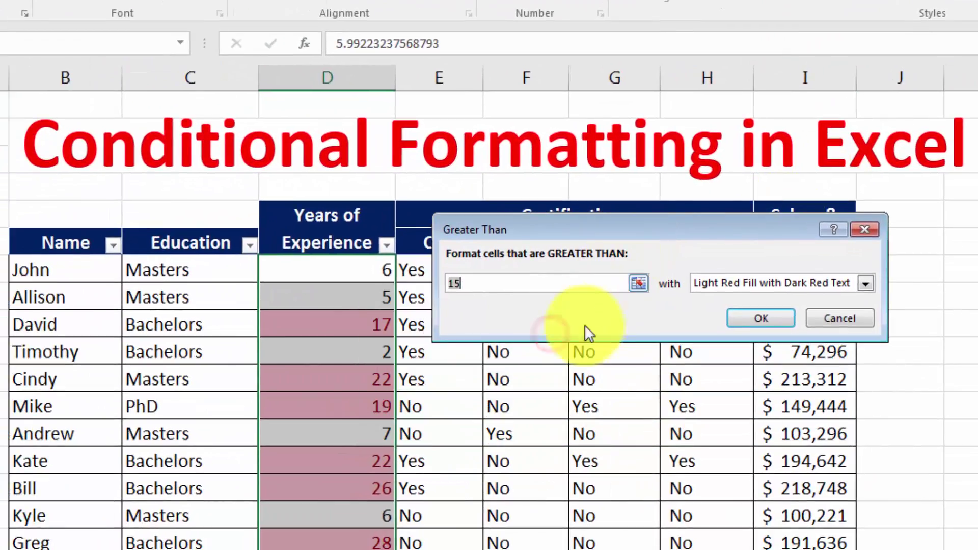
{"action": "left_click", "coordinate": [476, 283]}
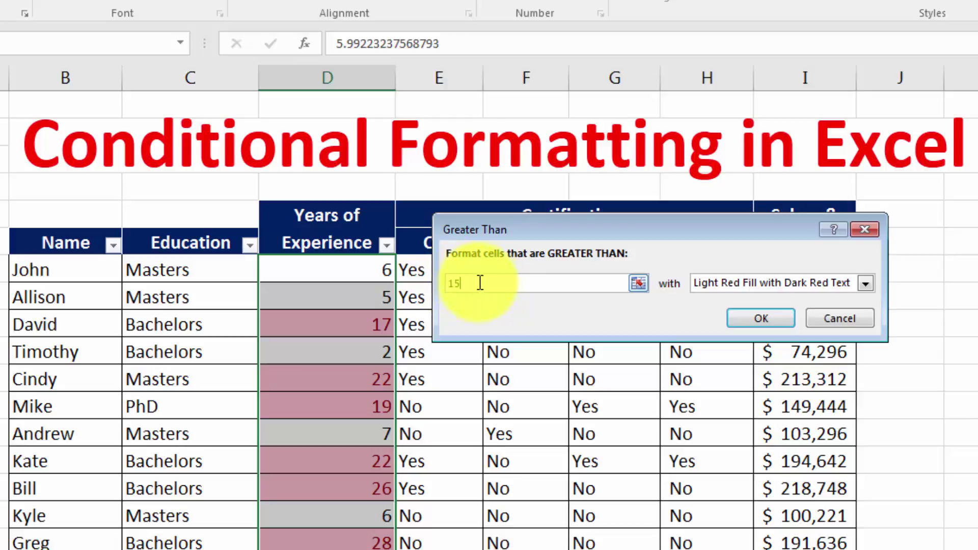
{"action": "key", "text": "BackSpace"}
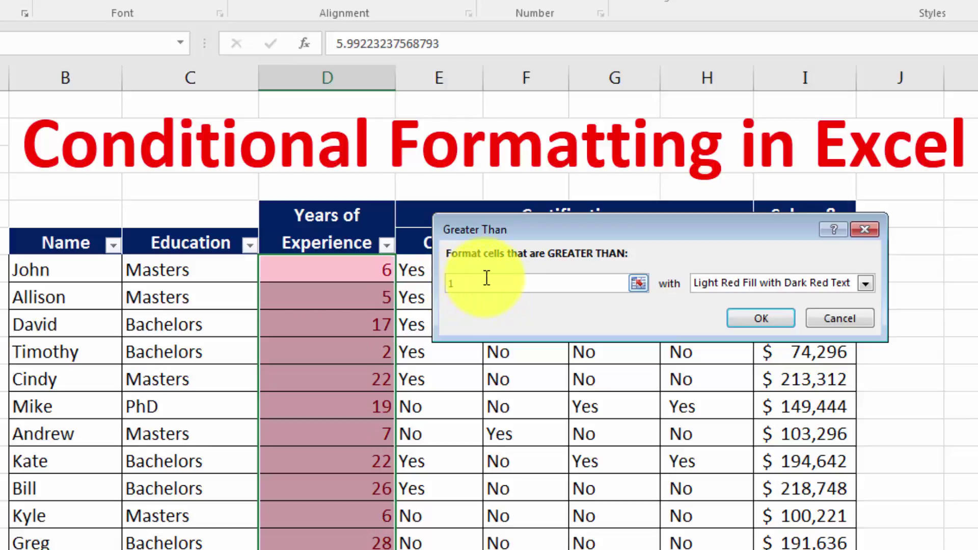
{"action": "type", "text": "0"}
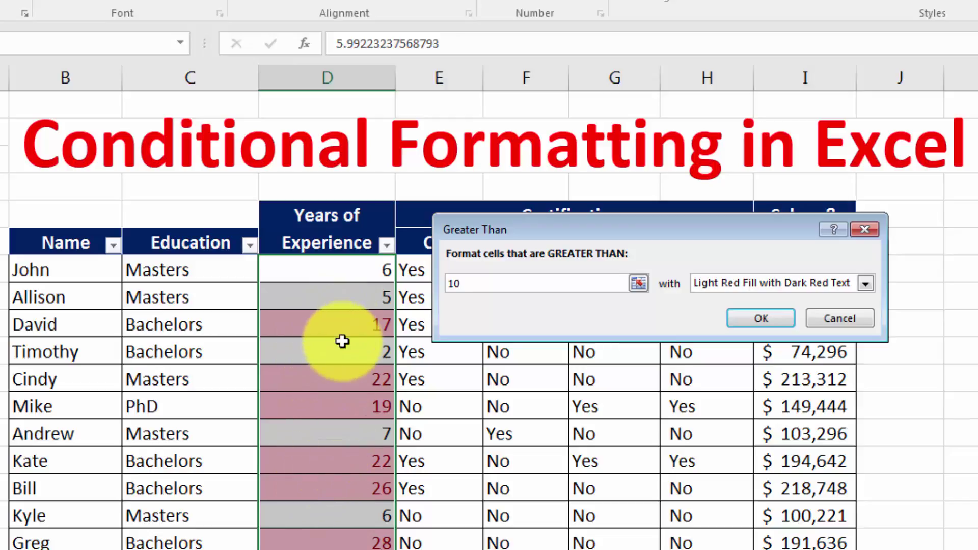
Step: Try the Yellow Fill with Dark Yellow Text and Green Fill with Dark Green Text presets for the rule
{"action": "left_click", "coordinate": [723, 282]}
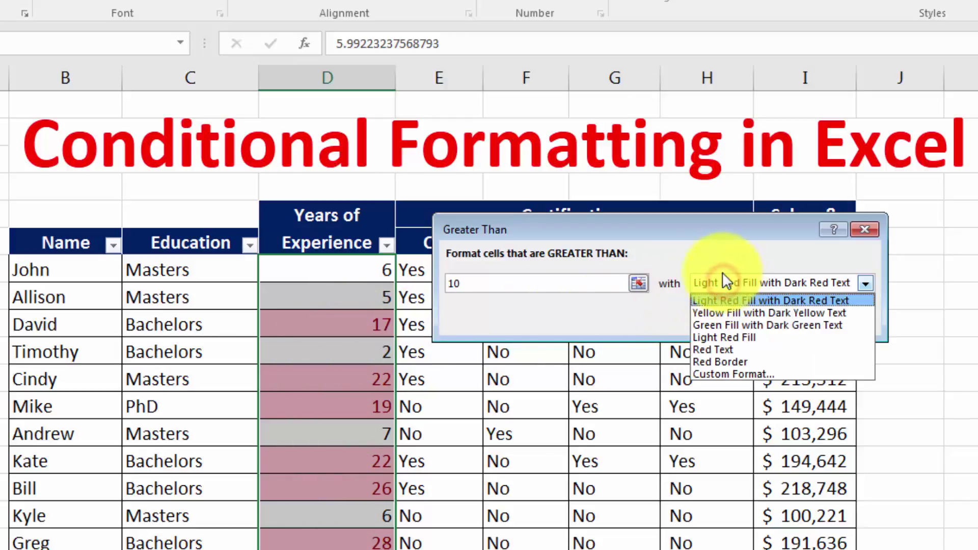
{"action": "left_click", "coordinate": [714, 312]}
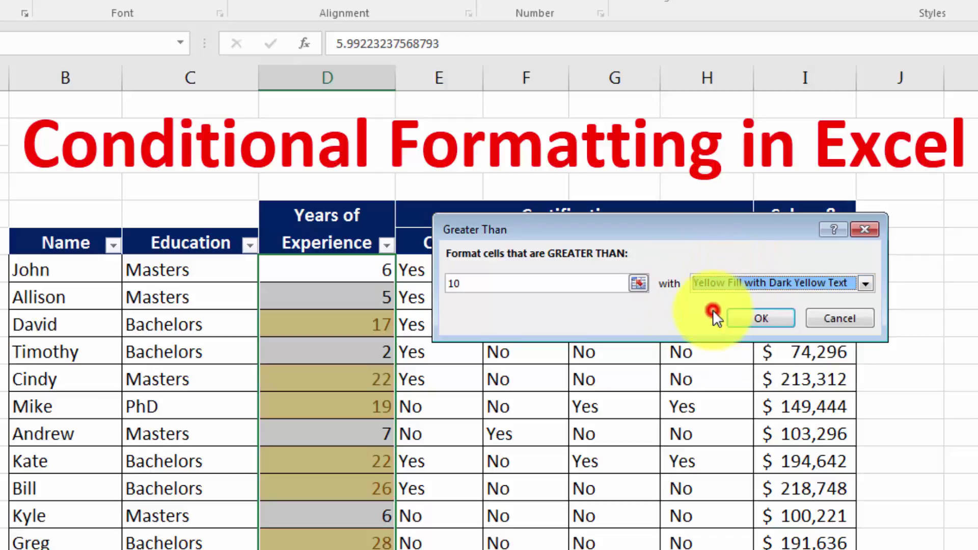
{"action": "left_click", "coordinate": [711, 284]}
{"action": "left_click", "coordinate": [728, 323]}
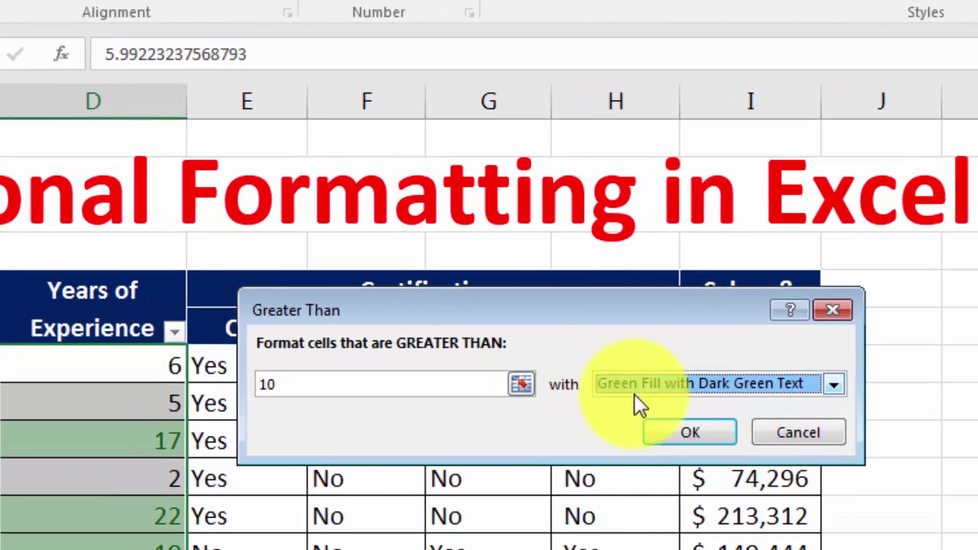
Step: Switch the rule to a custom format and set its font to bold white
{"action": "left_click", "coordinate": [720, 283]}
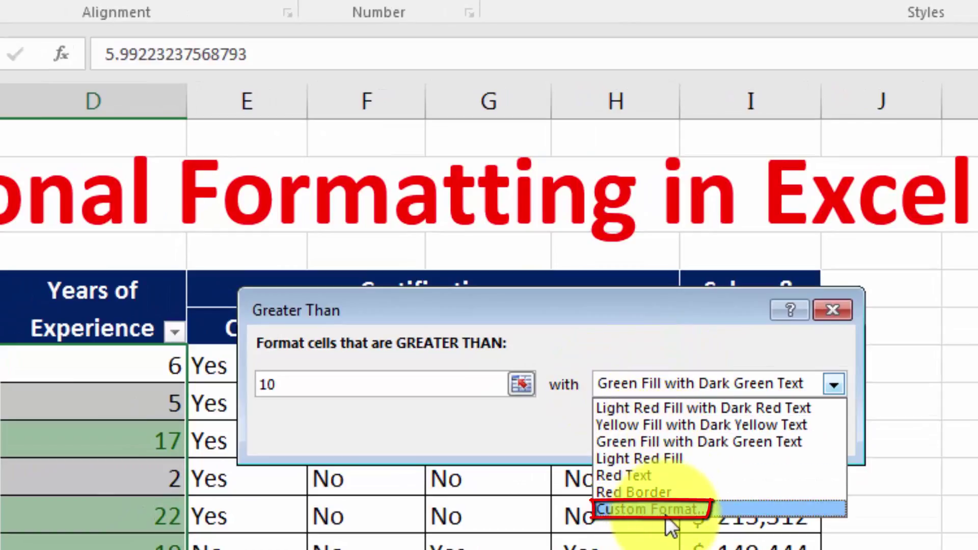
{"action": "left_click", "coordinate": [762, 507]}
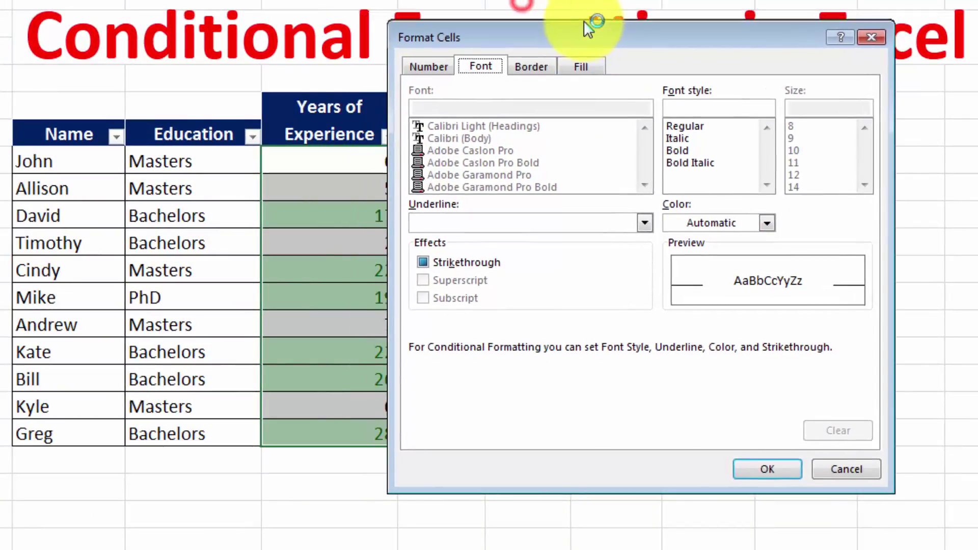
{"action": "left_click_drag", "start_coordinate": [584, 21], "coordinate": [619, 18]}
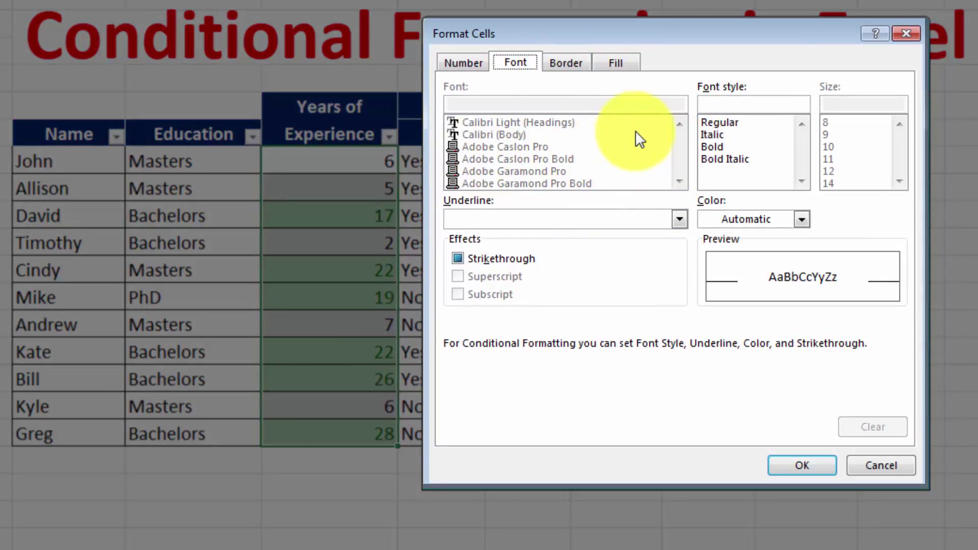
{"action": "left_click", "coordinate": [716, 148]}
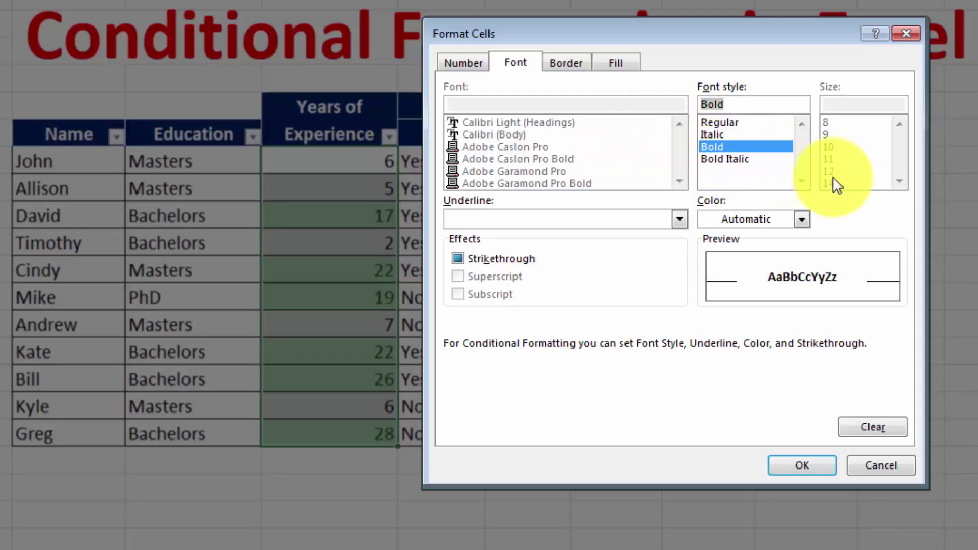
{"action": "left_click", "coordinate": [775, 214]}
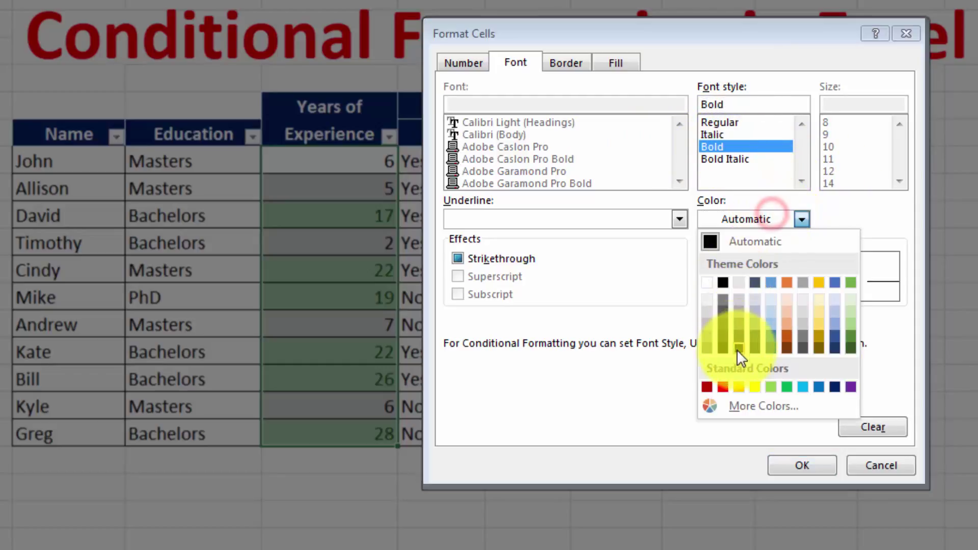
{"action": "left_click", "coordinate": [707, 285]}
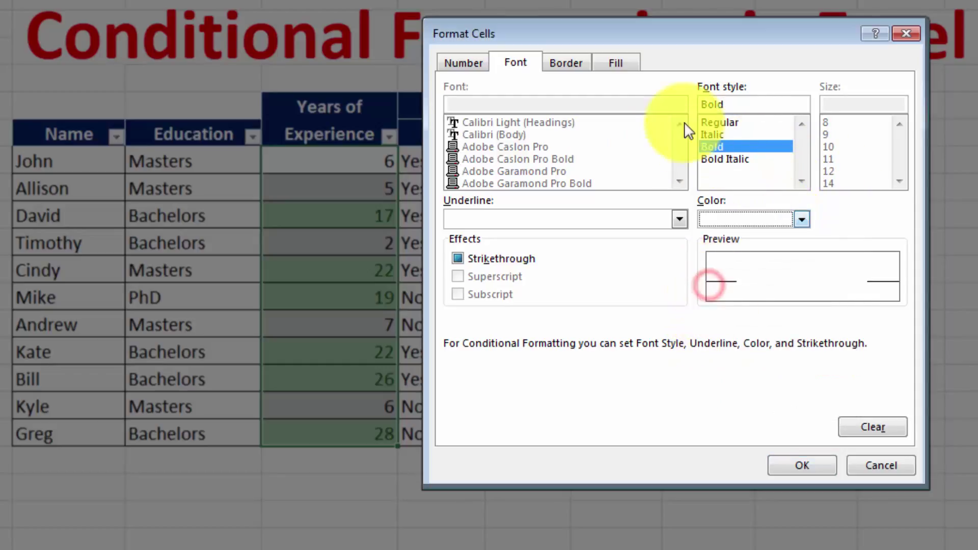
Step: Set the custom format's fill to a dark green from the extended colours and apply the Greater Than rule
{"action": "left_click", "coordinate": [622, 64]}
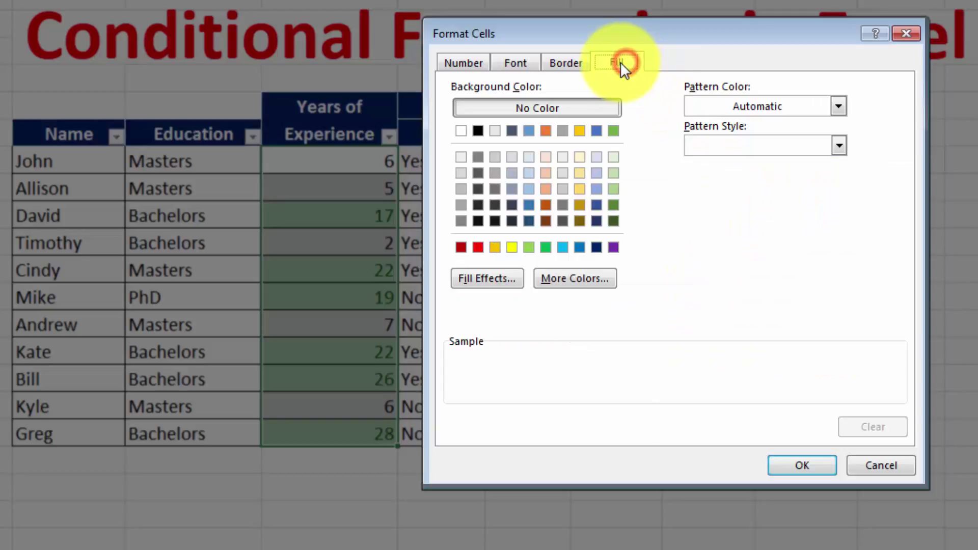
{"action": "left_click", "coordinate": [488, 279]}
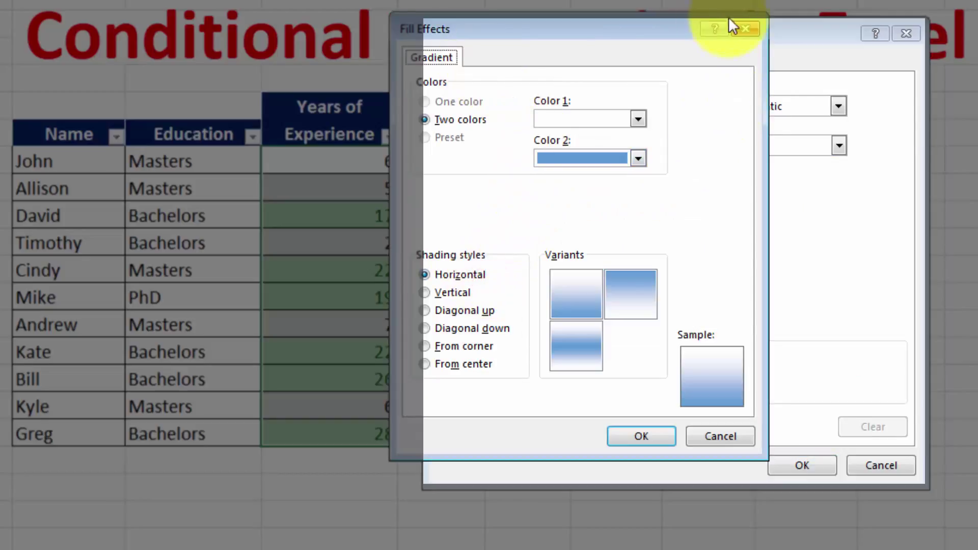
{"action": "left_click", "coordinate": [742, 25]}
{"action": "left_click", "coordinate": [562, 280]}
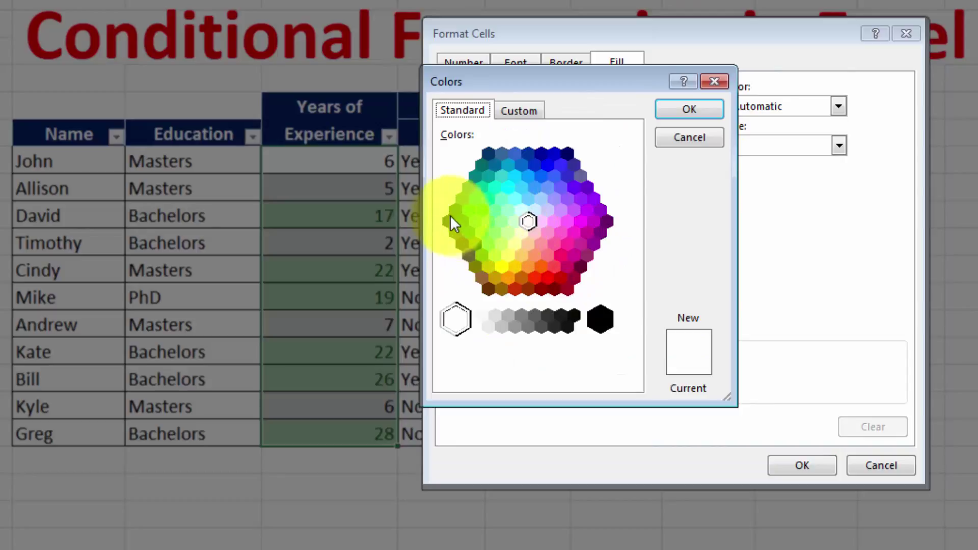
{"action": "left_click", "coordinate": [462, 200]}
{"action": "left_click", "coordinate": [459, 203]}
{"action": "left_click", "coordinate": [664, 111]}
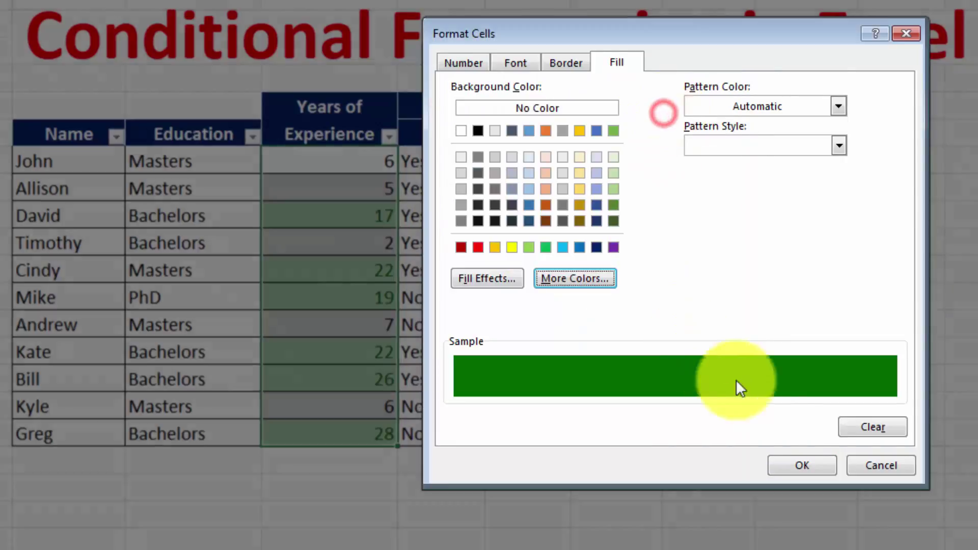
{"action": "left_click", "coordinate": [784, 462]}
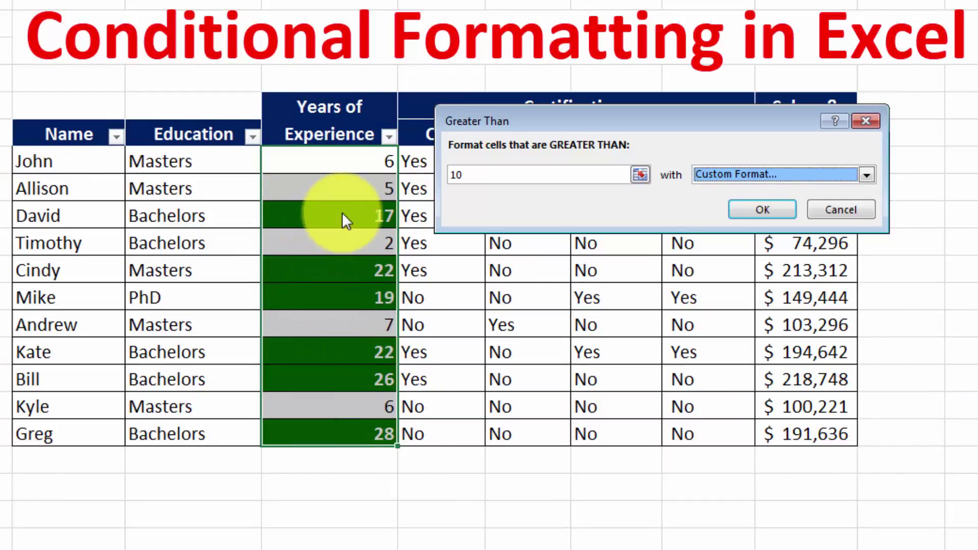
{"action": "left_click", "coordinate": [751, 203]}
Step: Test the rule by setting the years of experience in D9 to 8, and undo the change
{"action": "left_click", "coordinate": [443, 249]}
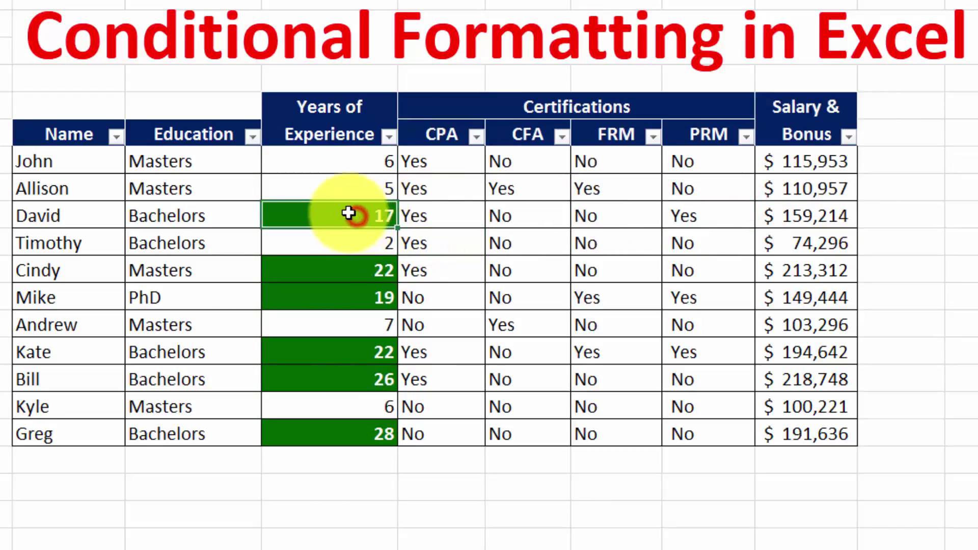
{"action": "left_click", "coordinate": [291, 220]}
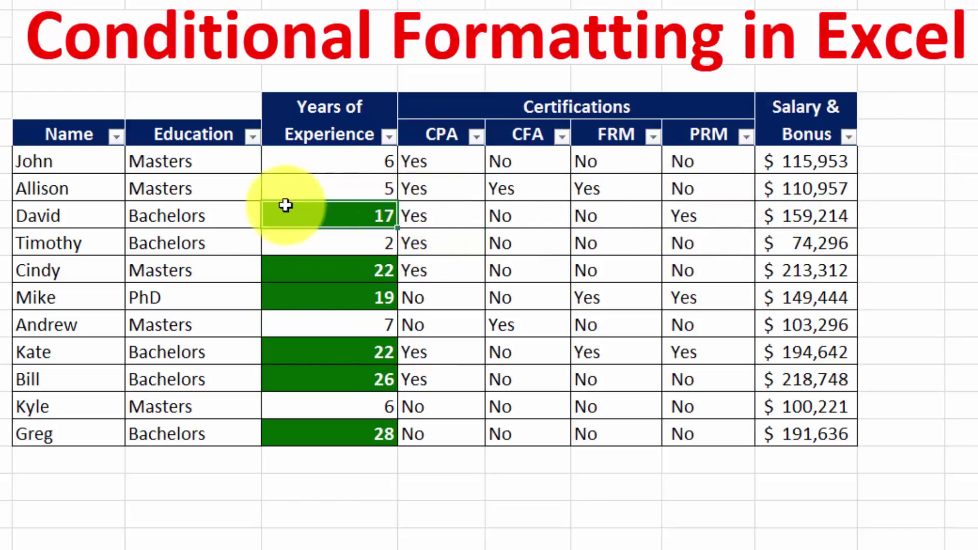
{"action": "left_click", "coordinate": [352, 206]}
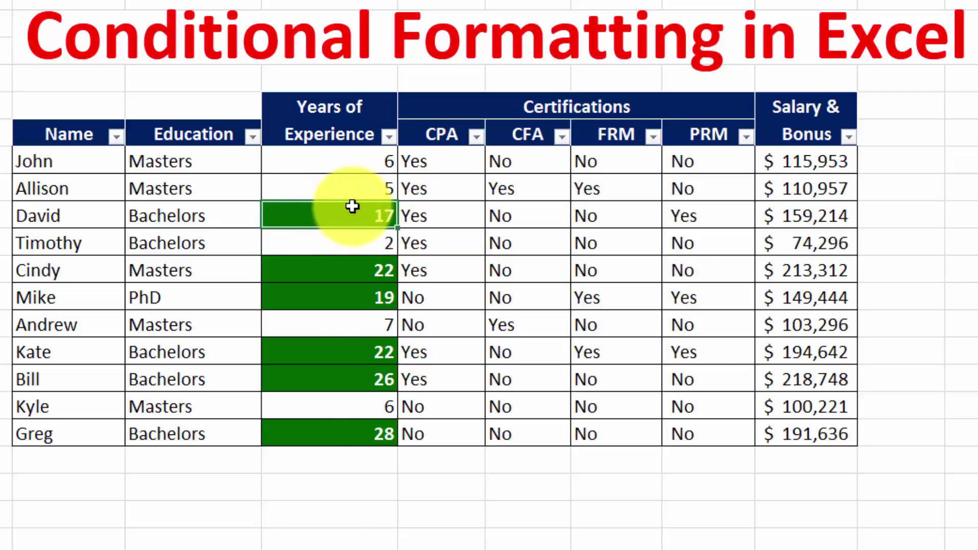
{"action": "type", "text": "8"}
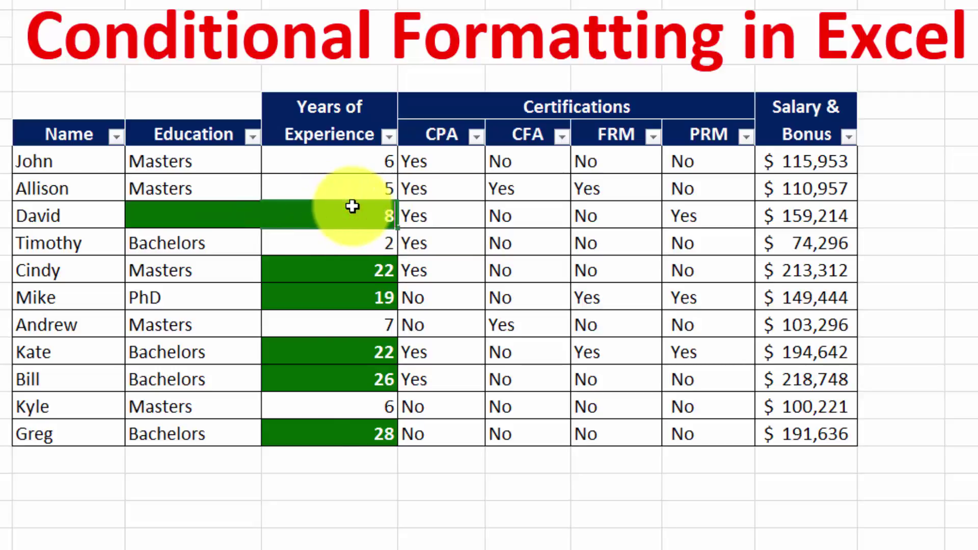
{"action": "key", "text": "Return"}
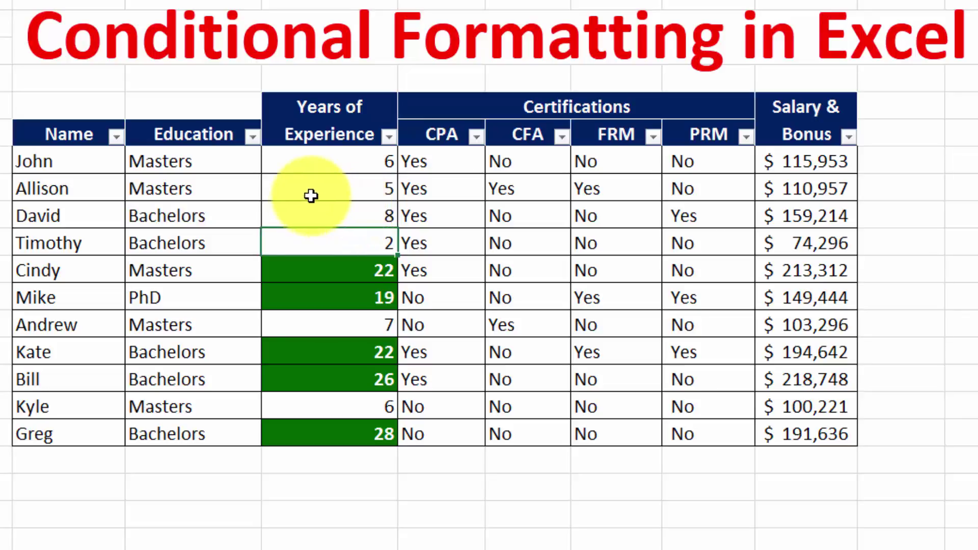
{"action": "key", "text": "ctrl+z"}
Step: Test the rule by setting the years of experience in D7 to 11, and undo the change
{"action": "left_click", "coordinate": [333, 156]}
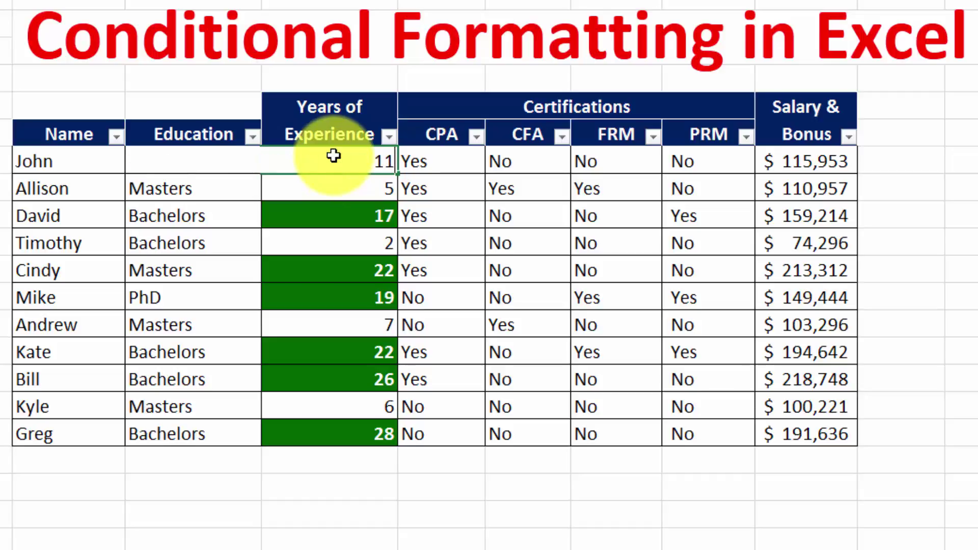
{"action": "key", "text": "Return"}
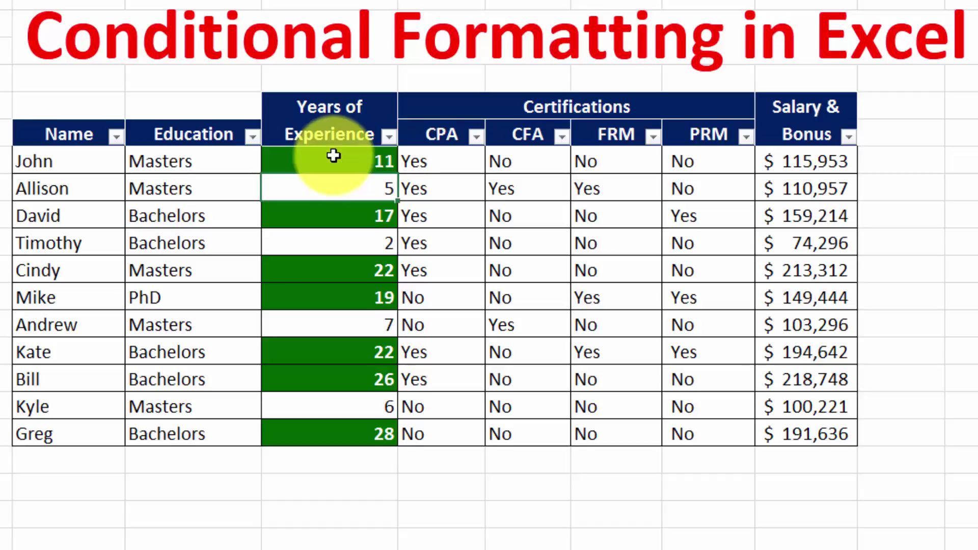
{"action": "key", "text": "ctrl+z"}
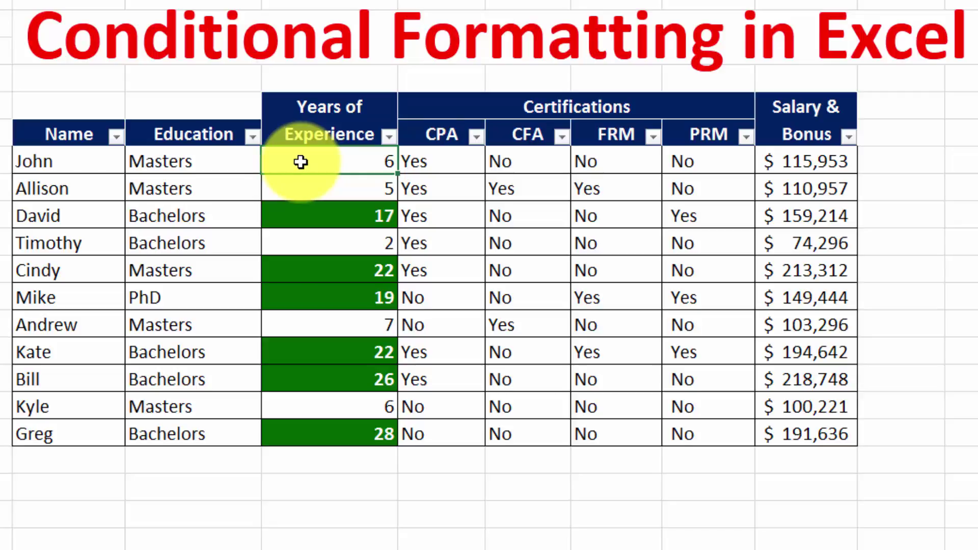
Step: Clear the conditional formatting rules from the years of experience cells D7:D17
{"action": "left_click_drag", "start_coordinate": [300, 161], "coordinate": [322, 432]}
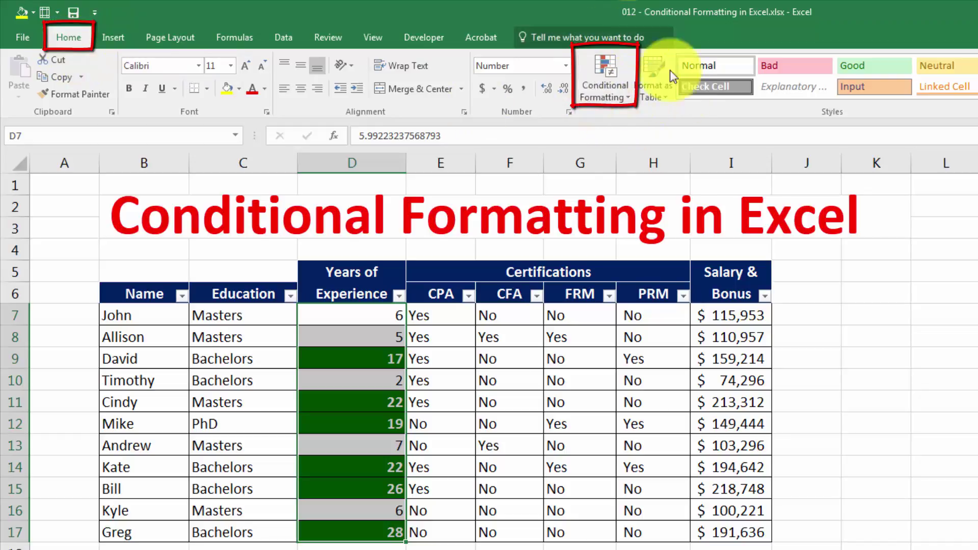
{"action": "left_click", "coordinate": [599, 96]}
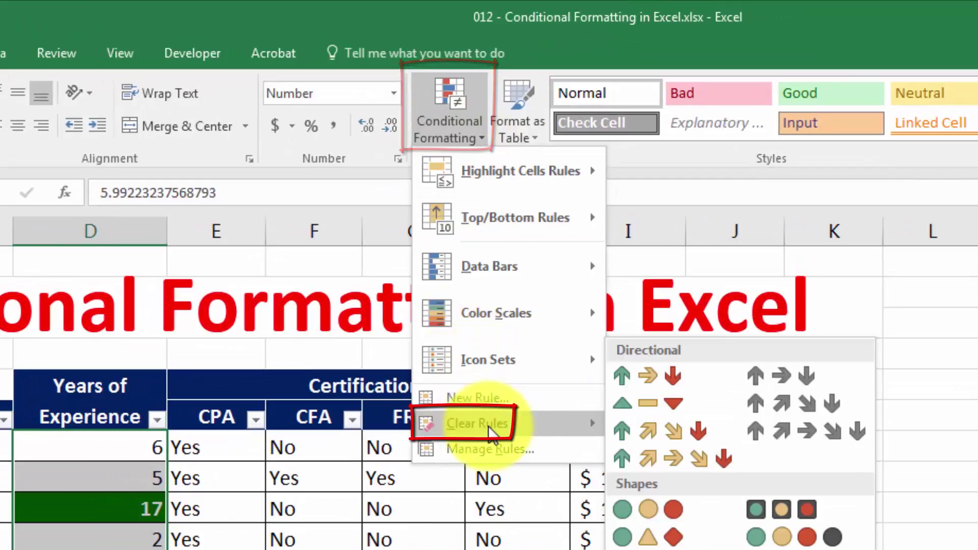
{"action": "mouse_move", "coordinate": [530, 435]}
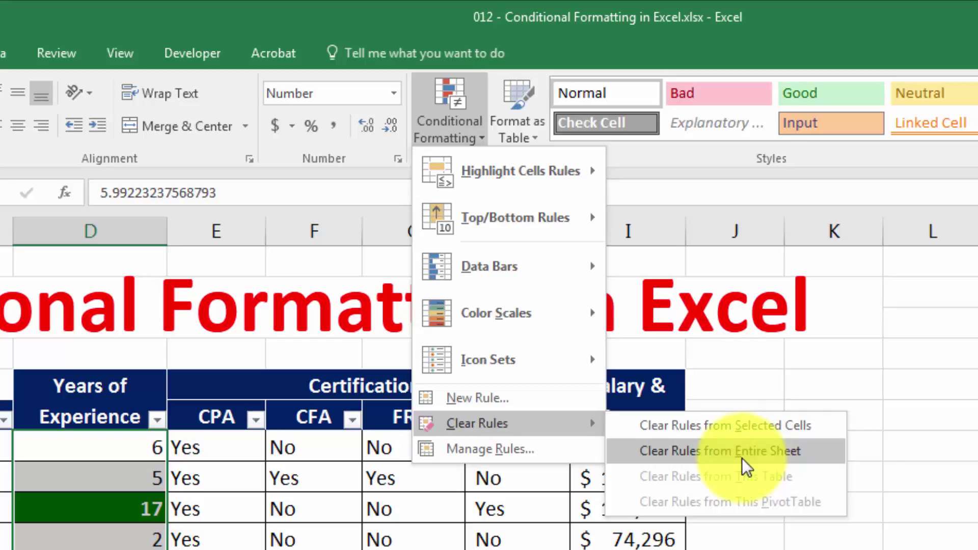
{"action": "left_click", "coordinate": [828, 433]}
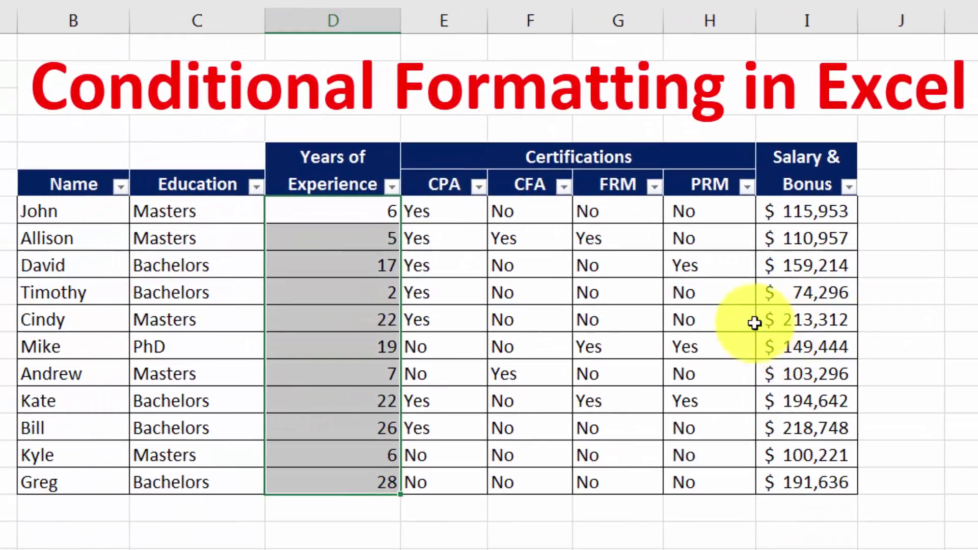
Step: Create a Between highlight rule on the Salary & Bonus values I7:I17 with the limits 100000 and 150000
{"action": "left_click_drag", "start_coordinate": [576, 299], "coordinate": [576, 315]}
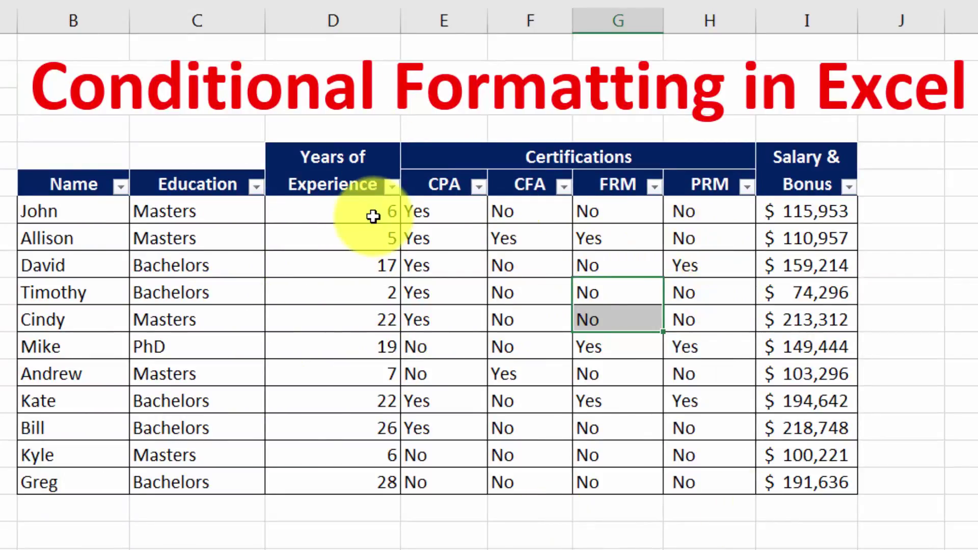
{"action": "left_click_drag", "start_coordinate": [828, 208], "coordinate": [809, 475]}
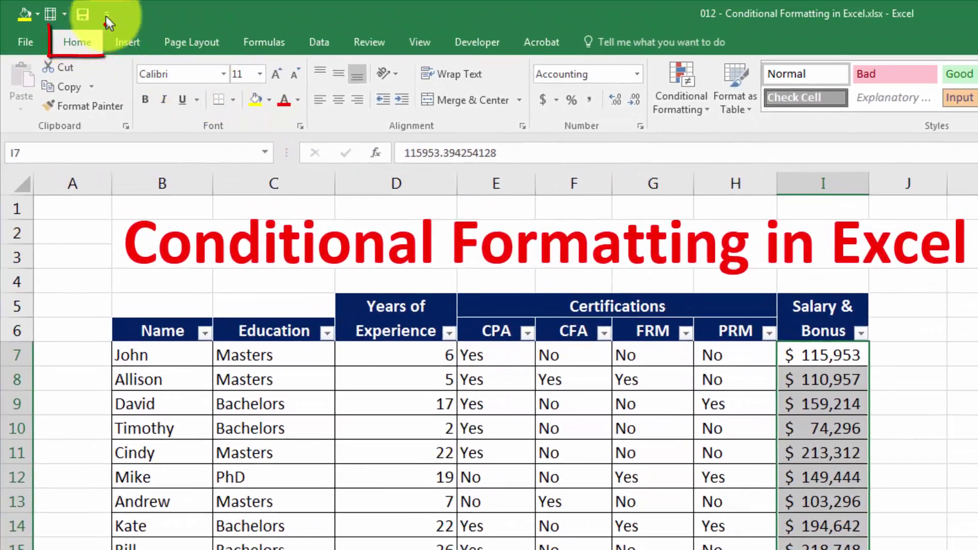
{"action": "left_click", "coordinate": [685, 108]}
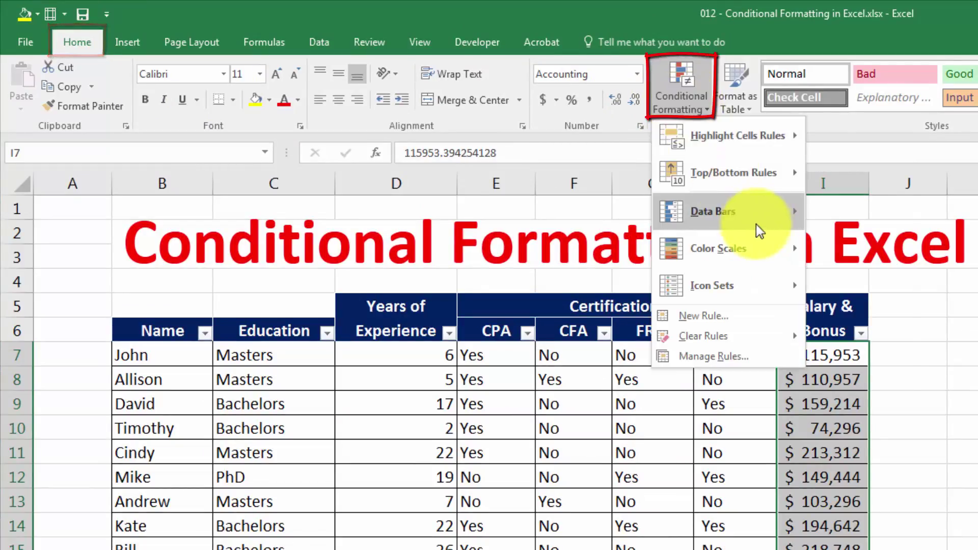
{"action": "mouse_move", "coordinate": [734, 140]}
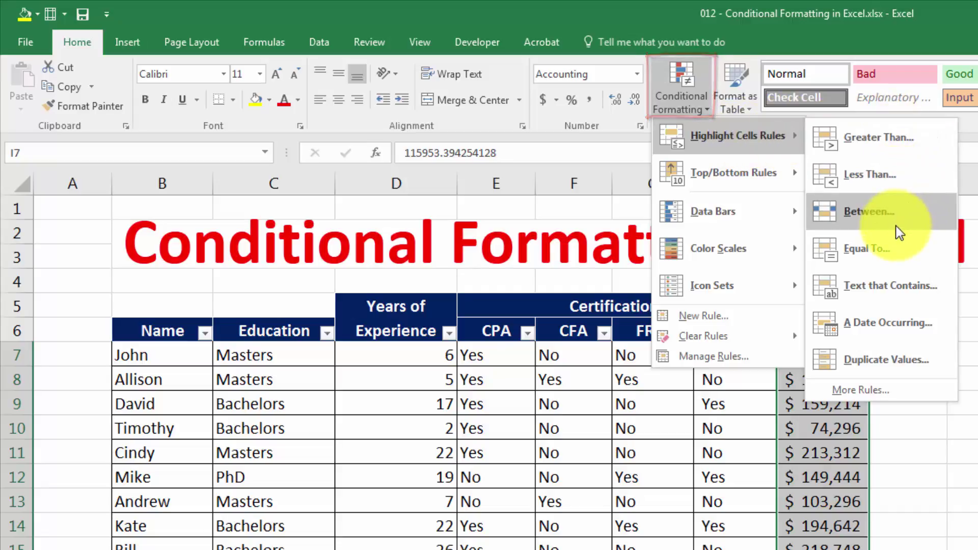
{"action": "left_click", "coordinate": [888, 211]}
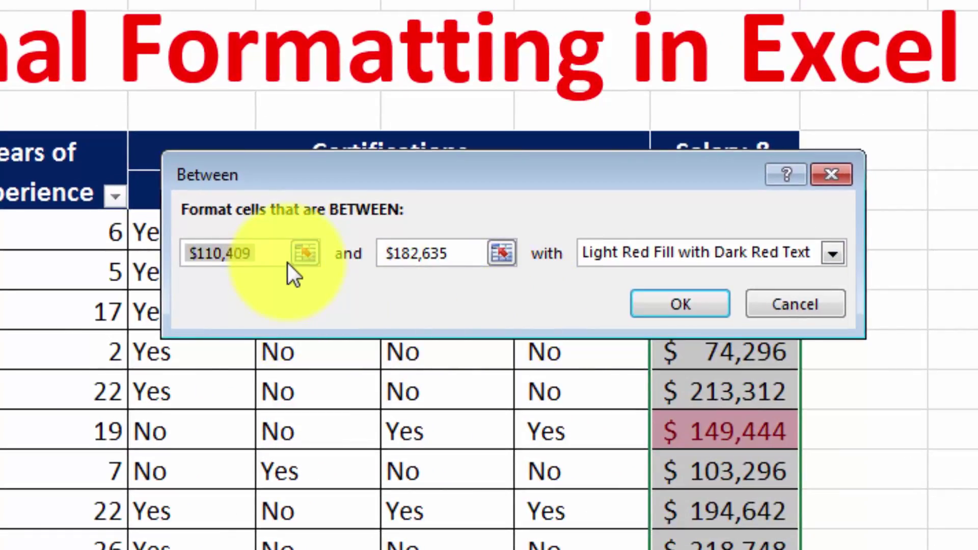
{"action": "type", "text": "100000"}
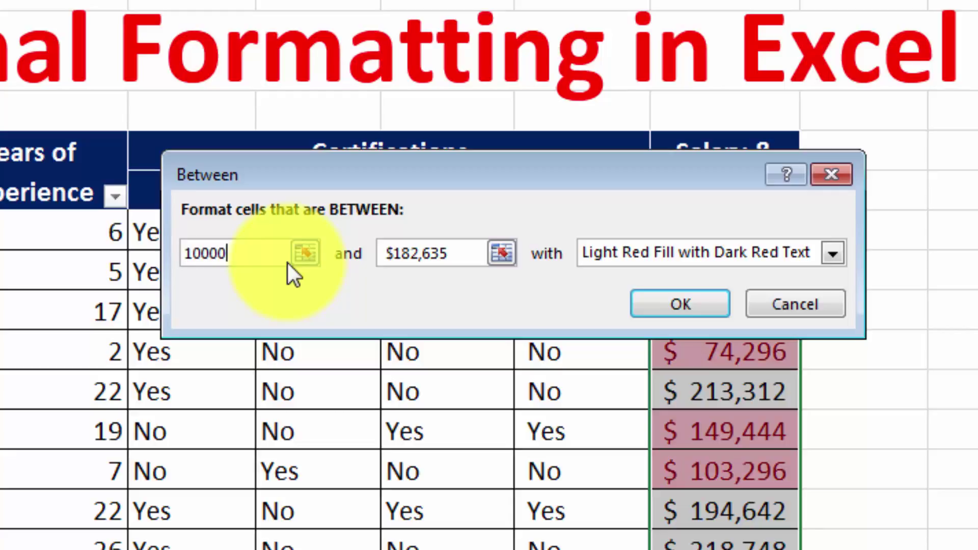
{"action": "key", "text": "Tab"}
{"action": "type", "text": "155"}
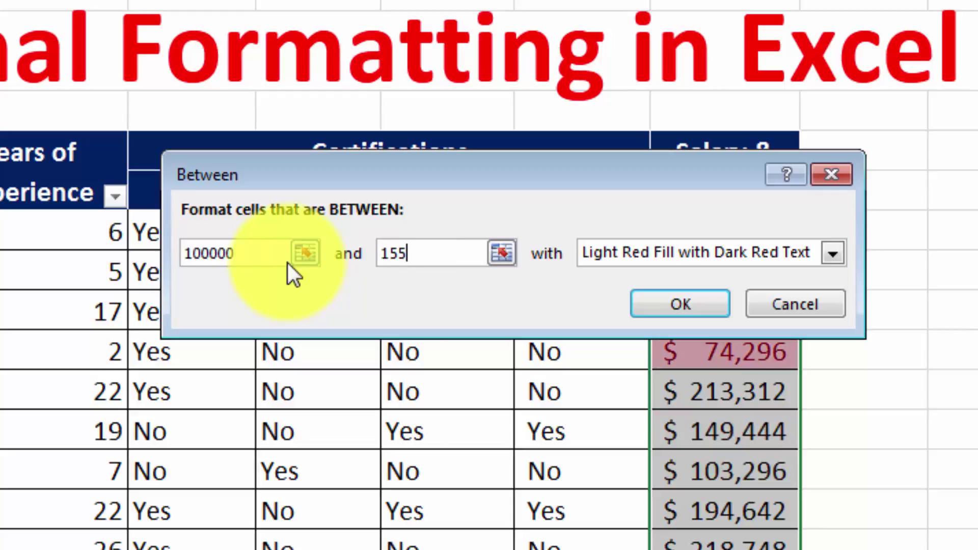
{"action": "key", "text": "BackSpace"}
{"action": "type", "text": "0000"}
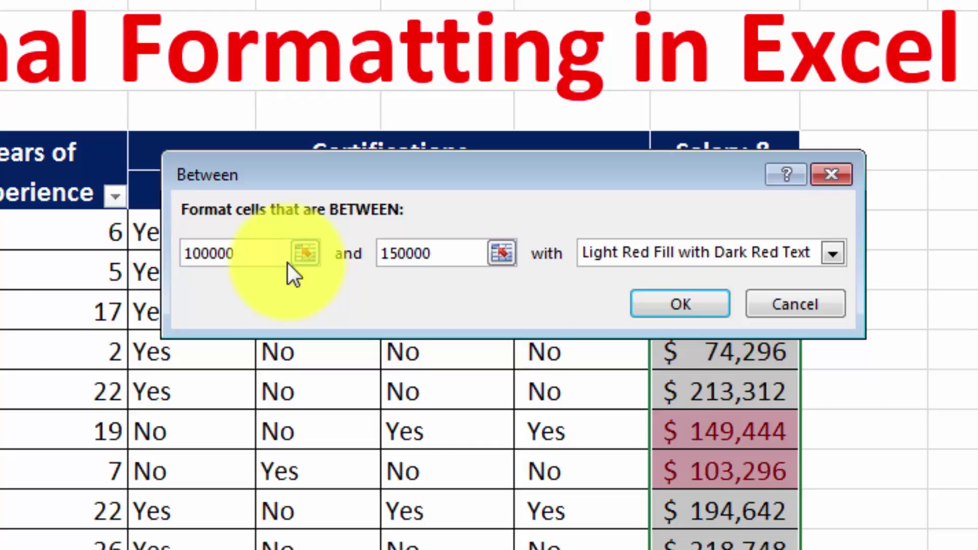
Step: Set the Between rule's format to Green Fill with Dark Green Text and apply it
{"action": "left_click", "coordinate": [834, 256]}
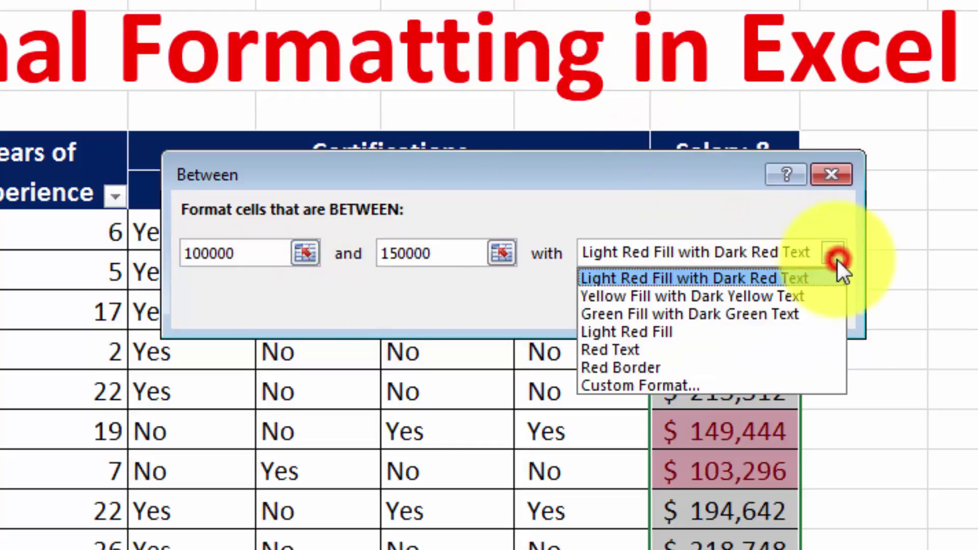
{"action": "left_click", "coordinate": [750, 315]}
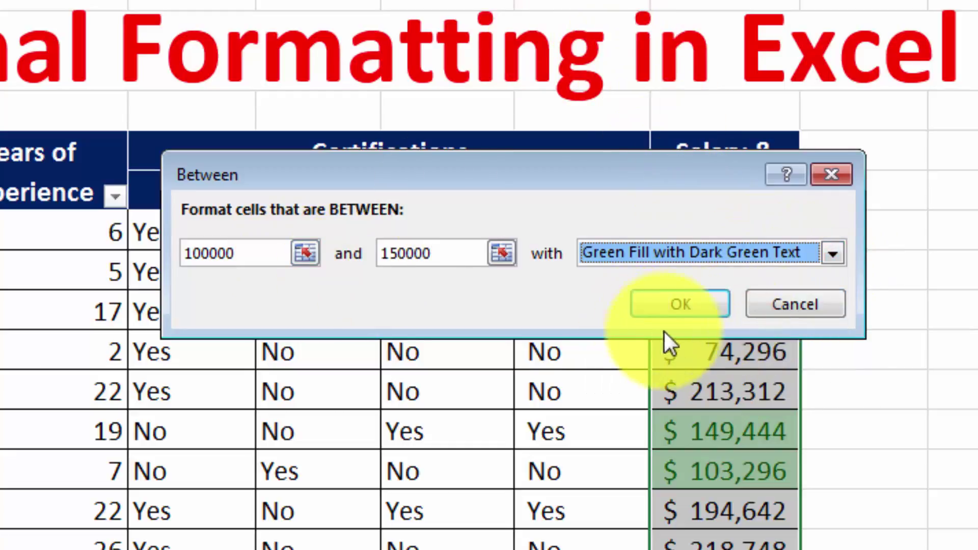
{"action": "left_click", "coordinate": [681, 305]}
{"action": "left_click", "coordinate": [885, 402]}
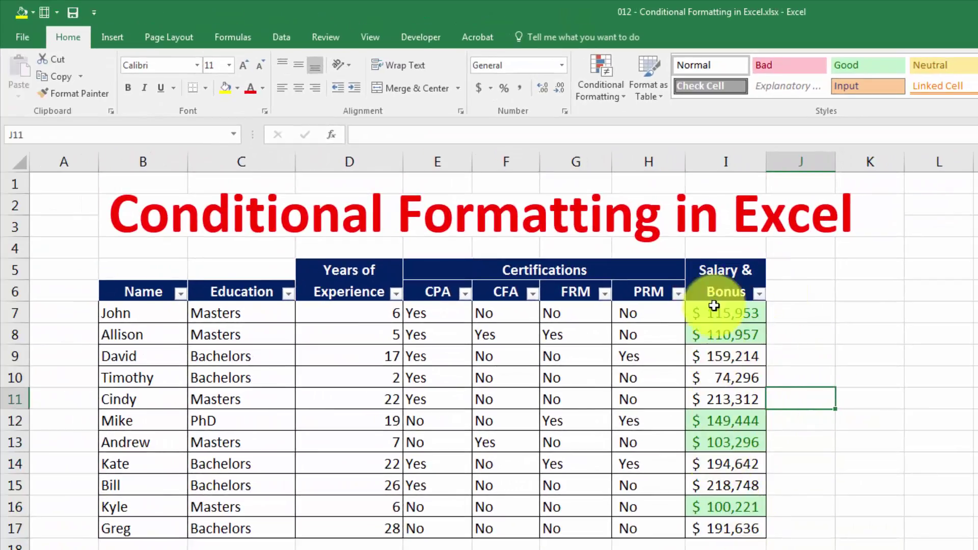
Step: Clear the conditional formatting rules from the entire sheet
{"action": "left_click", "coordinate": [675, 331]}
{"action": "left_click", "coordinate": [595, 98]}
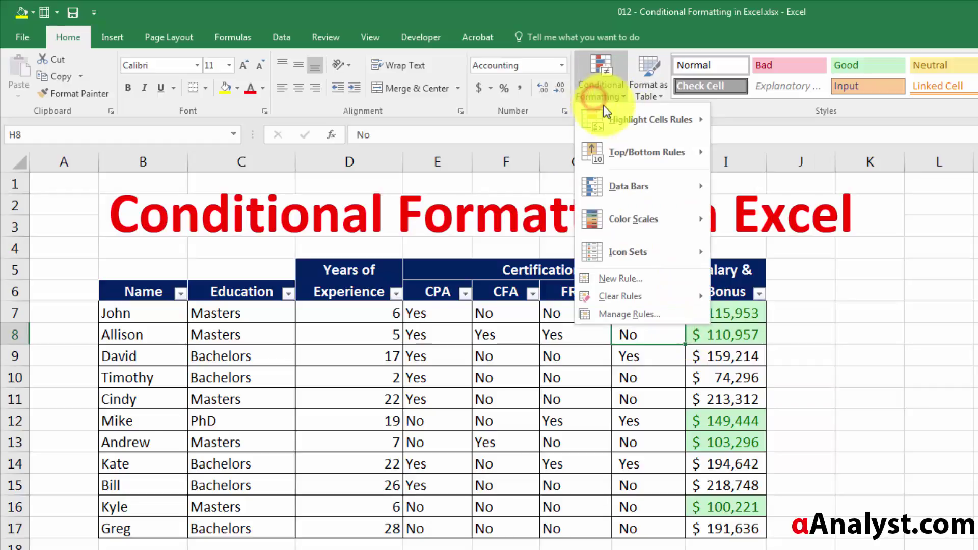
{"action": "left_click", "coordinate": [702, 438]}
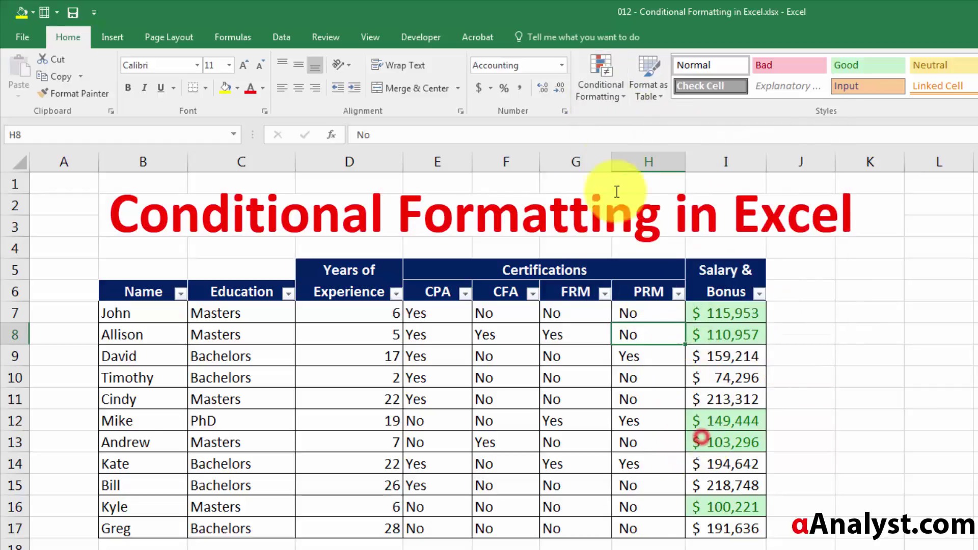
{"action": "left_click", "coordinate": [604, 93]}
{"action": "mouse_move", "coordinate": [651, 301]}
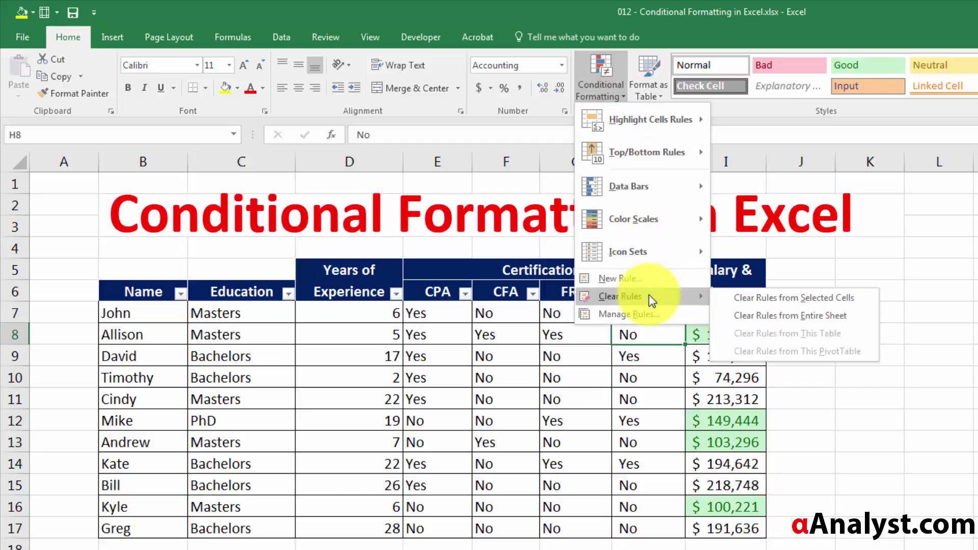
{"action": "left_click", "coordinate": [809, 320]}
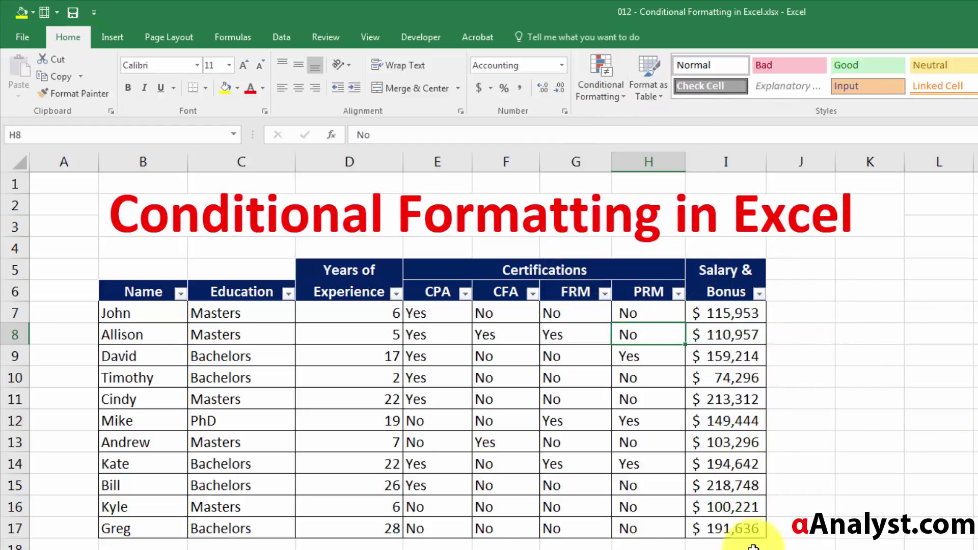
{"action": "left_click", "coordinate": [552, 356]}
{"action": "left_click_drag", "start_coordinate": [351, 271], "coordinate": [690, 334]}
{"action": "left_click", "coordinate": [649, 351]}
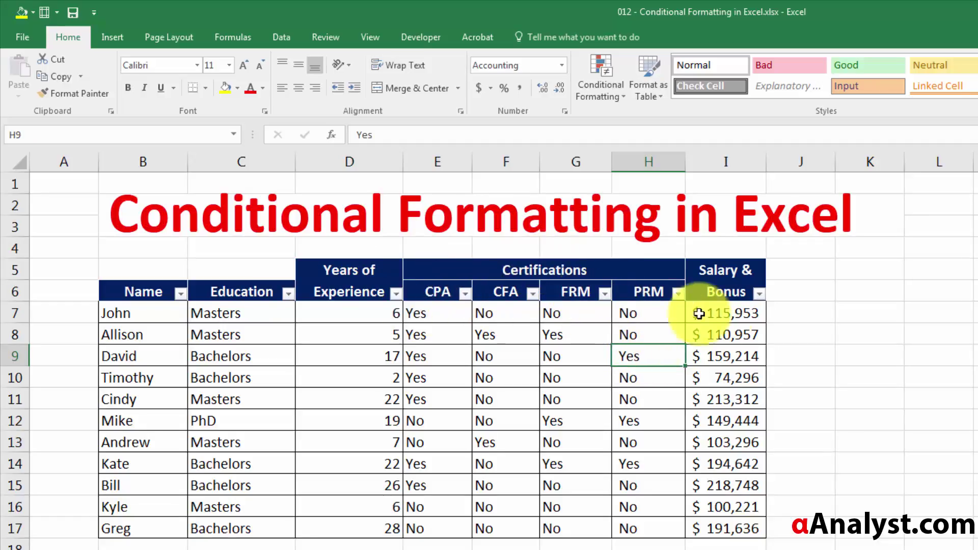
Step: Apply green gradient-fill data bars to the years of experience in D7:D17
{"action": "left_click_drag", "start_coordinate": [393, 305], "coordinate": [373, 515]}
{"action": "left_click_drag", "start_coordinate": [338, 312], "coordinate": [352, 518]}
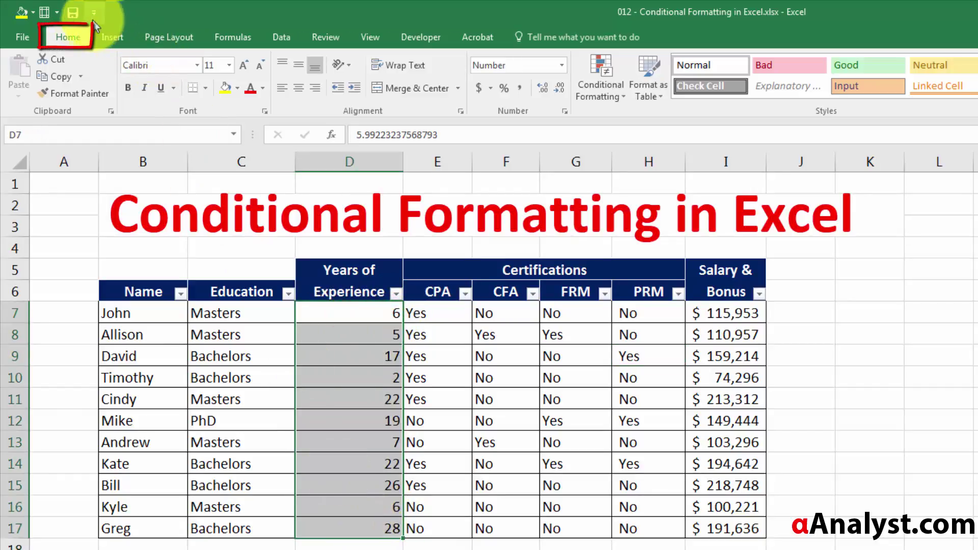
{"action": "left_click", "coordinate": [592, 93]}
{"action": "mouse_move", "coordinate": [642, 186]}
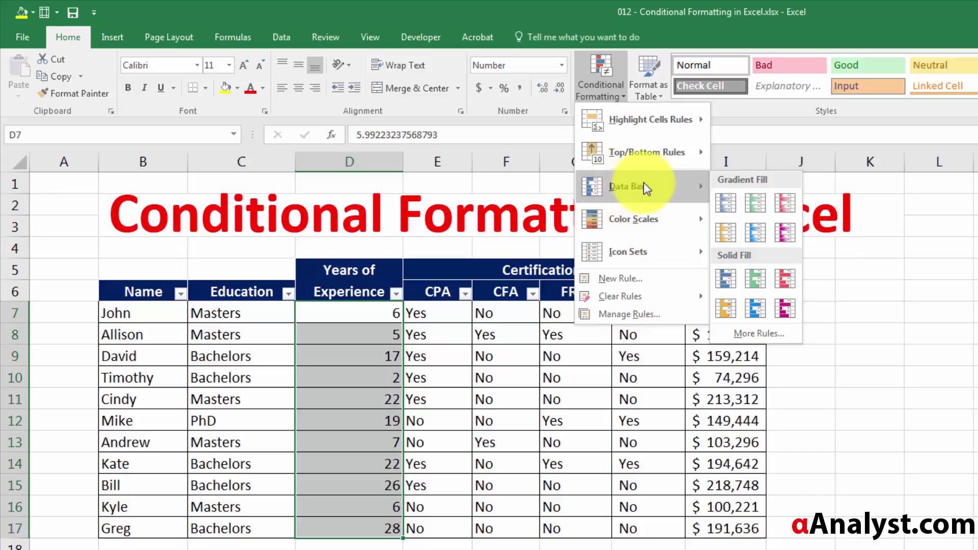
{"action": "left_click", "coordinate": [759, 207]}
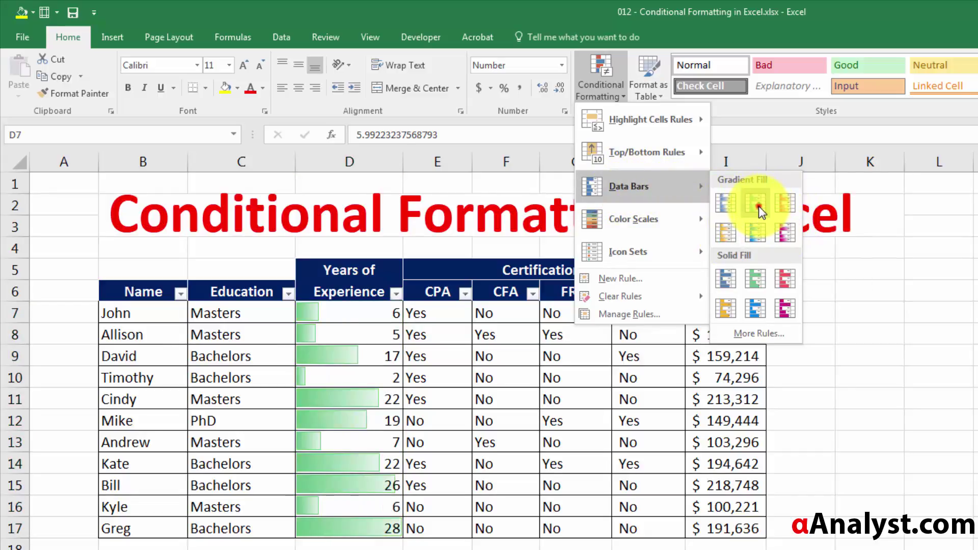
{"action": "left_click", "coordinate": [517, 362]}
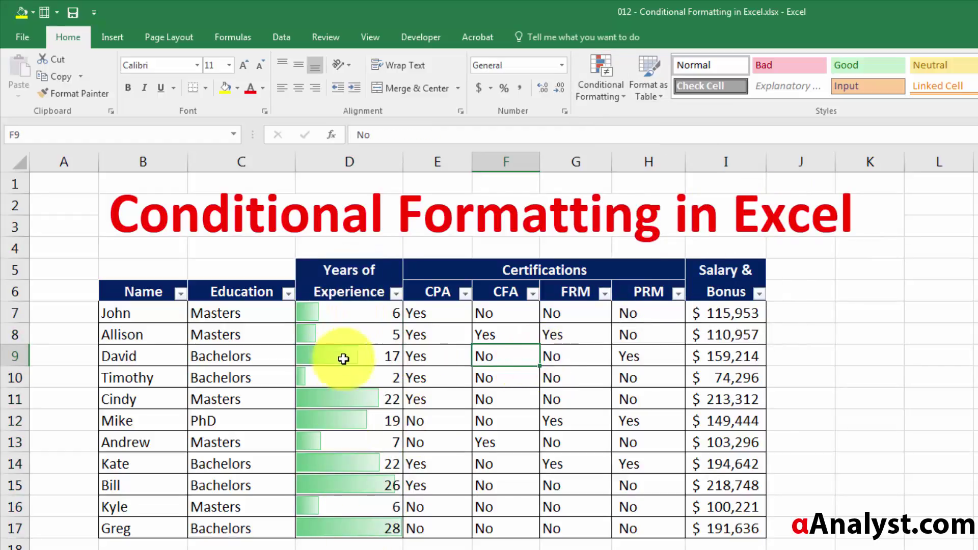
Step: Examine how the data bars in the Years of Experience column compare between employees in rows 10, 15 and 17
{"action": "left_click", "coordinate": [373, 520]}
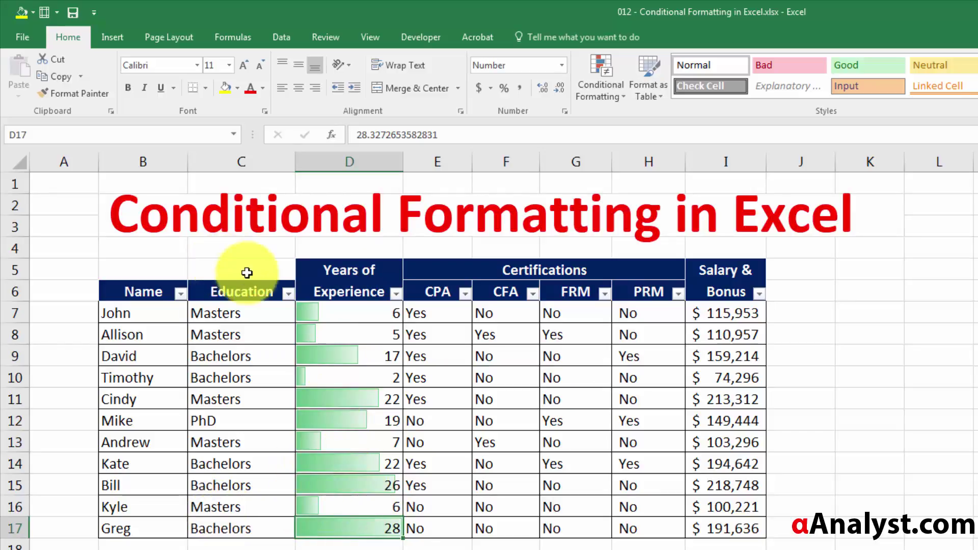
{"action": "left_click", "coordinate": [245, 288]}
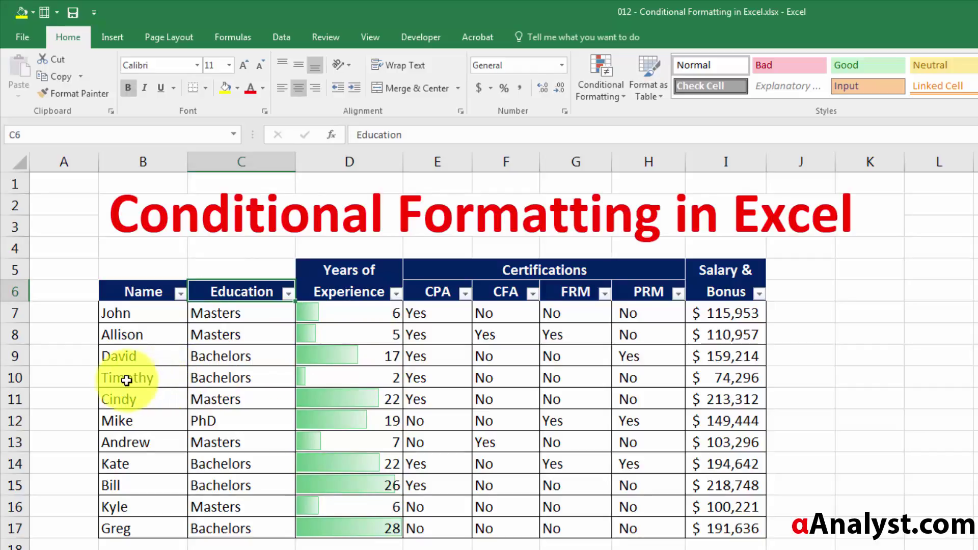
{"action": "left_click_drag", "start_coordinate": [126, 379], "coordinate": [362, 377]}
{"action": "left_click_drag", "start_coordinate": [151, 488], "coordinate": [356, 486]}
{"action": "left_click", "coordinate": [132, 542]}
{"action": "left_click_drag", "start_coordinate": [225, 541], "coordinate": [339, 520]}
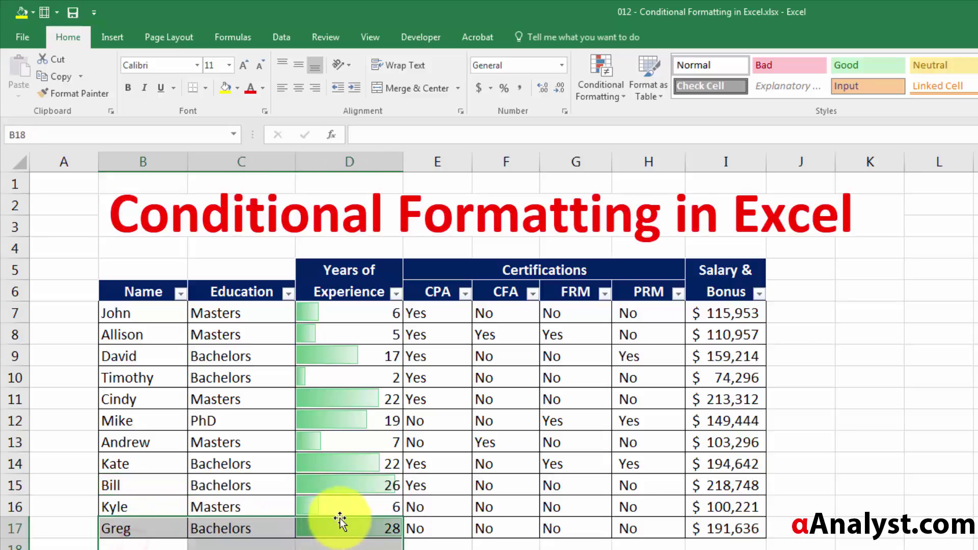
{"action": "left_click", "coordinate": [363, 519]}
{"action": "left_click_drag", "start_coordinate": [374, 487], "coordinate": [261, 489]}
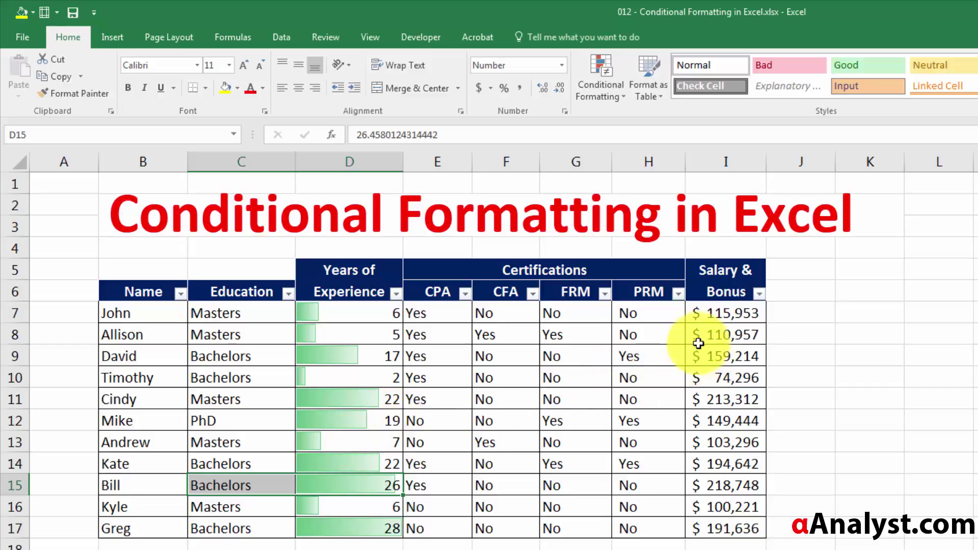
{"action": "left_click", "coordinate": [438, 307]}
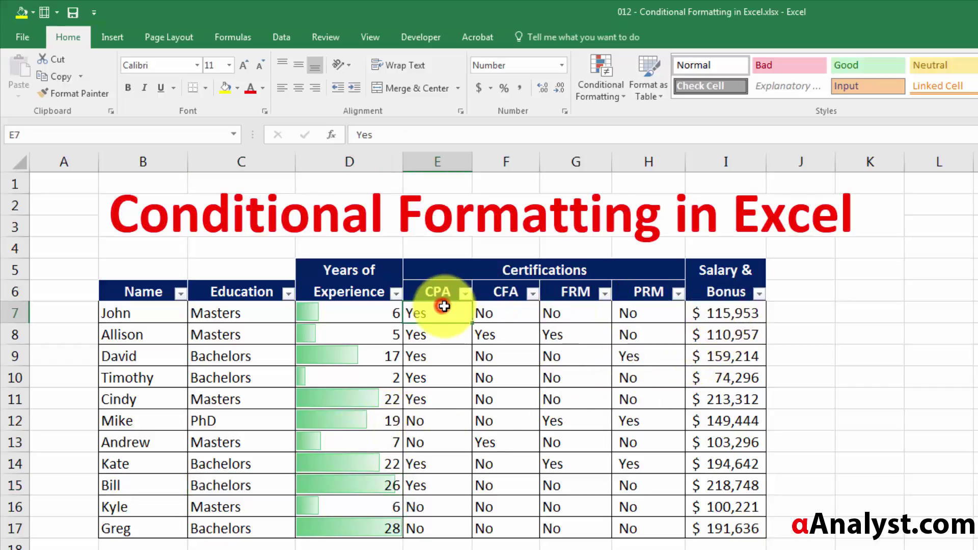
{"action": "left_click", "coordinate": [524, 264]}
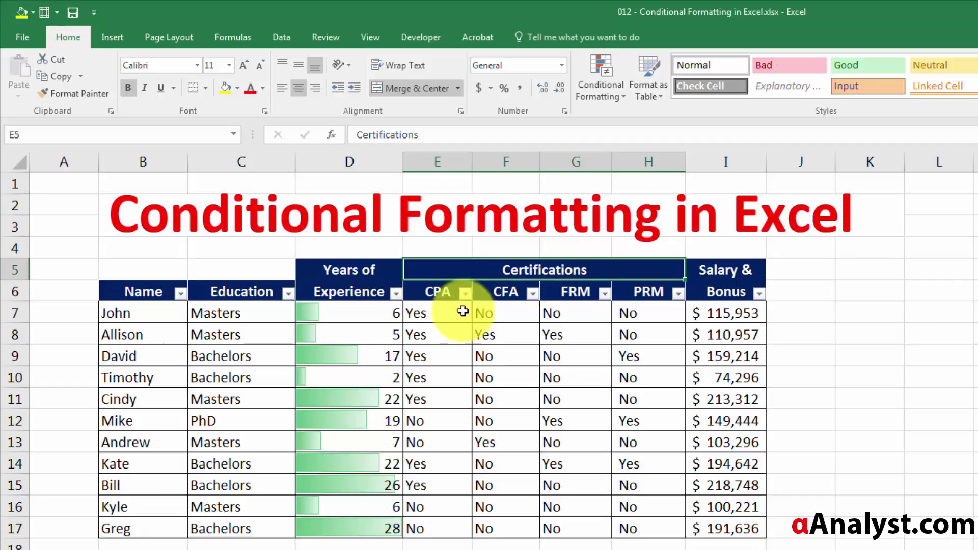
{"action": "left_click_drag", "start_coordinate": [432, 316], "coordinate": [649, 527]}
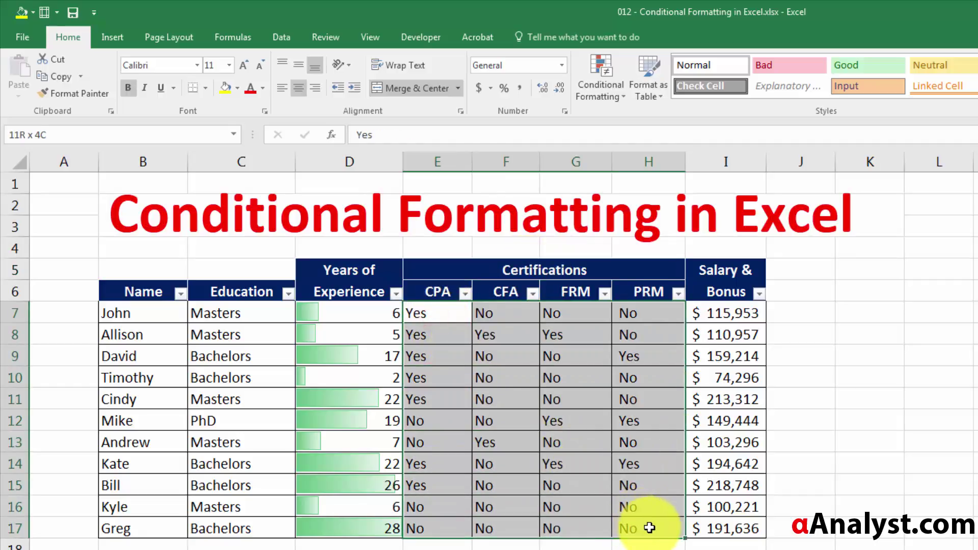
{"action": "left_click", "coordinate": [478, 455]}
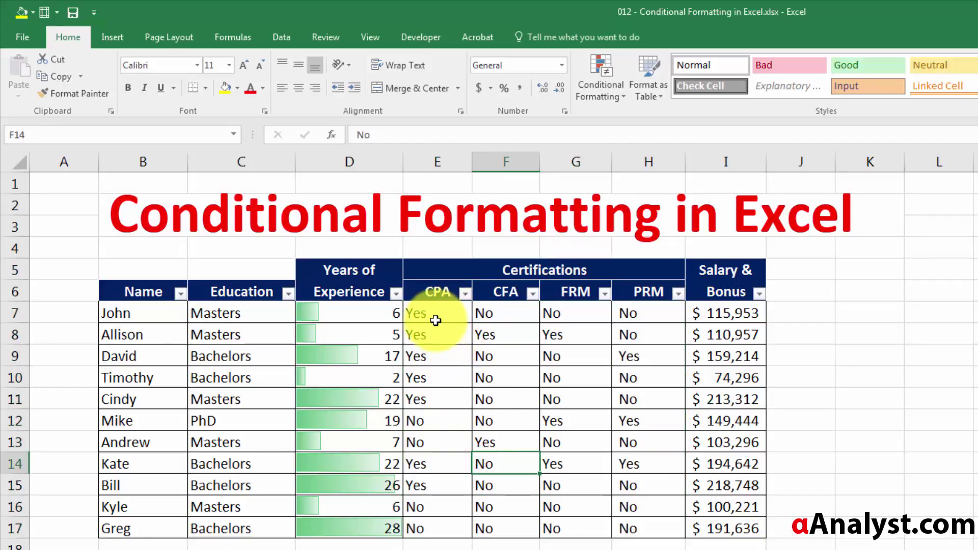
Step: Center the Yes/No entries in the certification columns E7:H17 and leave that range selected
{"action": "left_click_drag", "start_coordinate": [435, 321], "coordinate": [449, 522]}
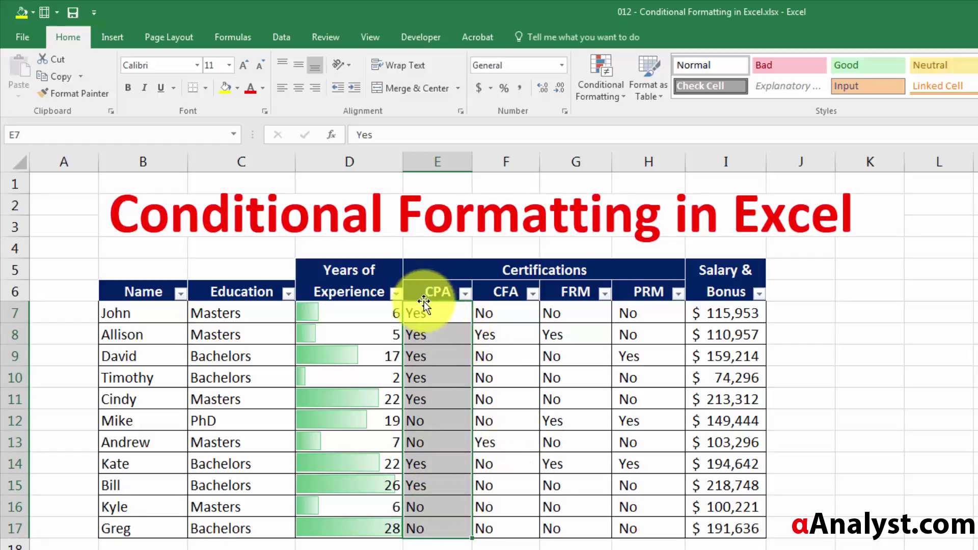
{"action": "left_click_drag", "start_coordinate": [417, 306], "coordinate": [629, 519]}
{"action": "right_click", "coordinate": [624, 521]}
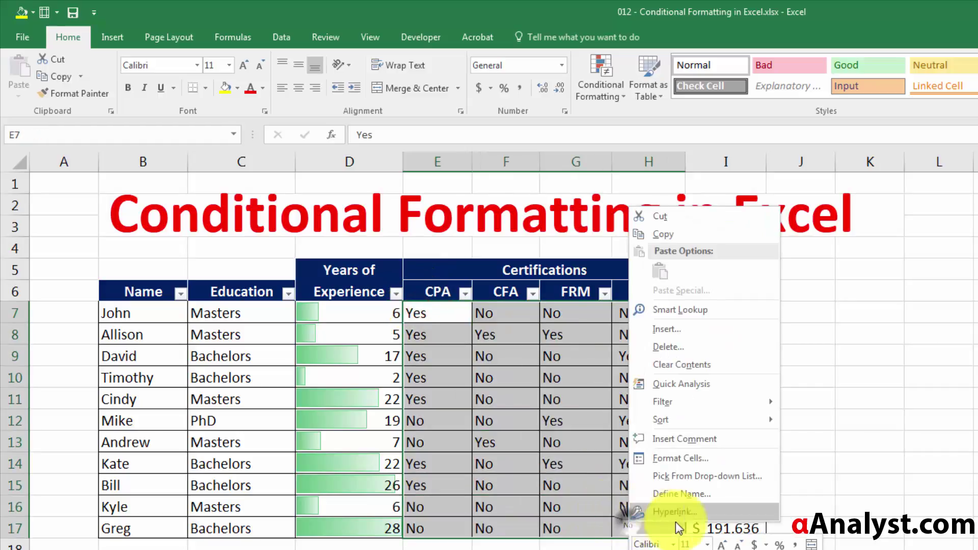
{"action": "left_click", "coordinate": [669, 549]}
{"action": "left_click", "coordinate": [470, 405]}
{"action": "left_click_drag", "start_coordinate": [431, 308], "coordinate": [641, 522]}
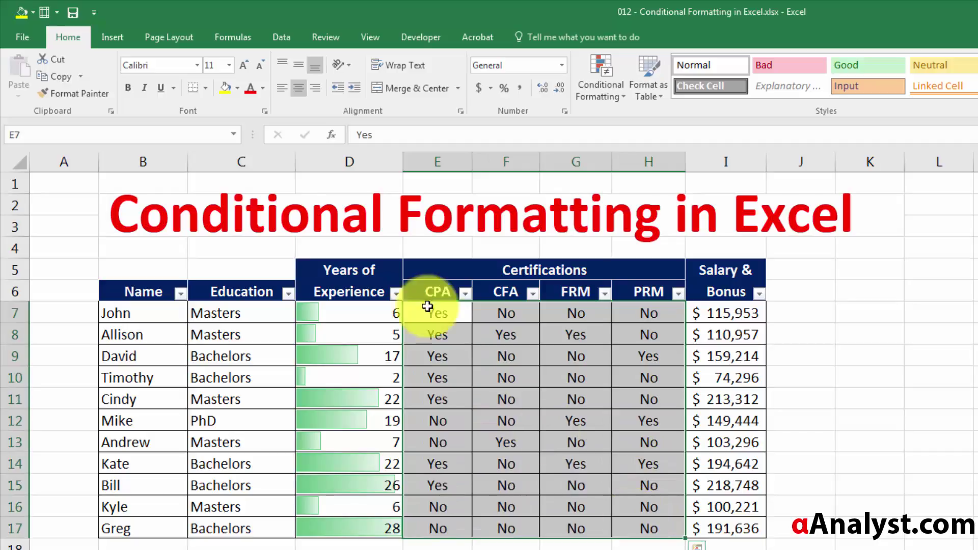
Step: Highlight the certification cells E7:H17 equal to Yes with Green Fill with Dark Green Text
{"action": "left_click", "coordinate": [580, 94]}
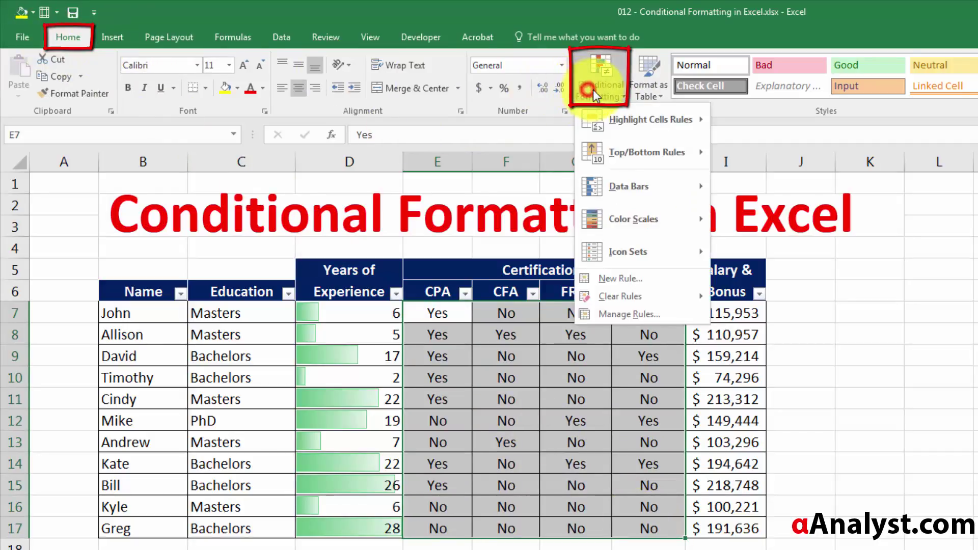
{"action": "left_click", "coordinate": [649, 122]}
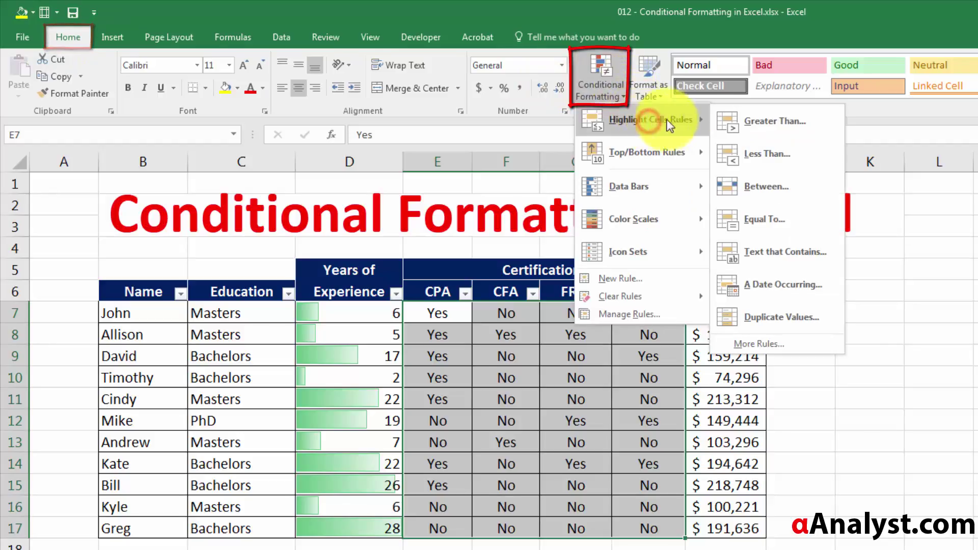
{"action": "left_click", "coordinate": [774, 221]}
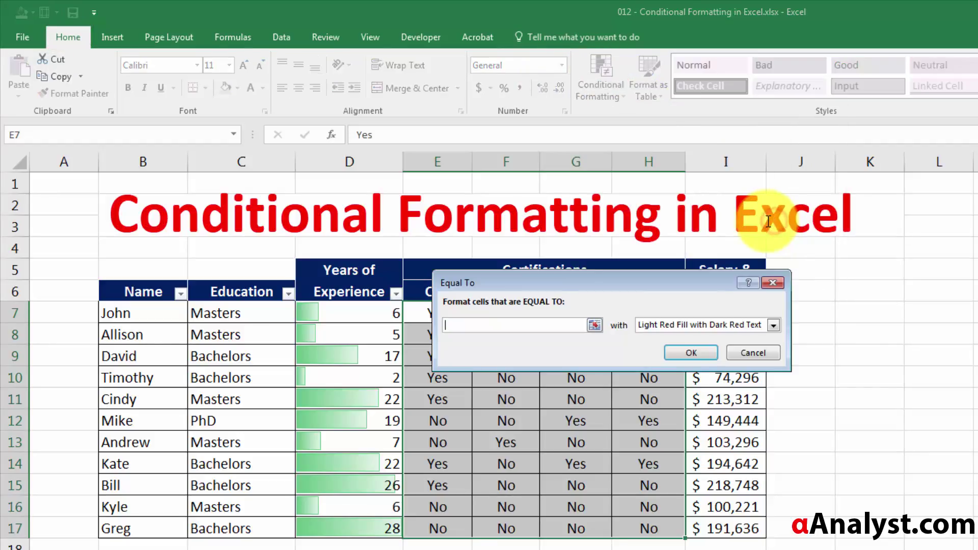
{"action": "type", "text": "Ye"}
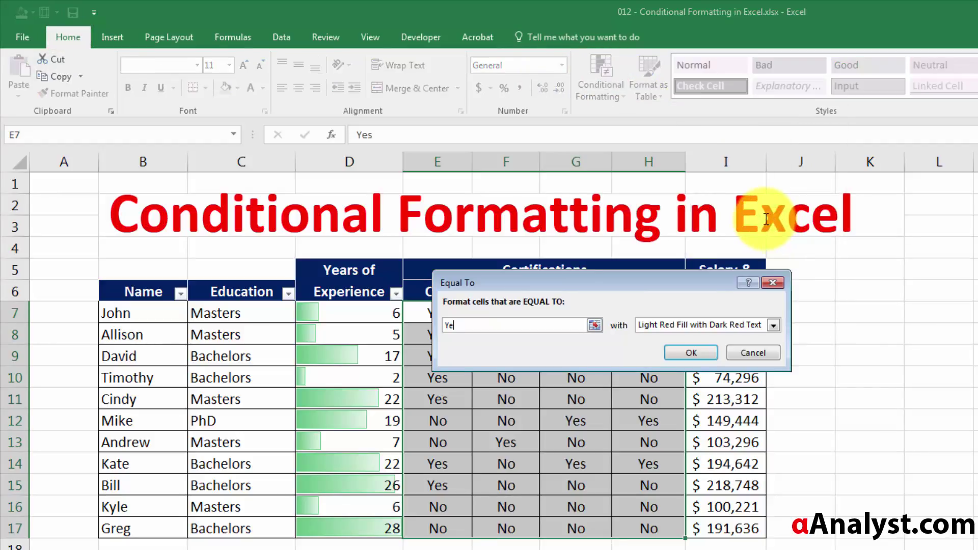
{"action": "type", "text": "s"}
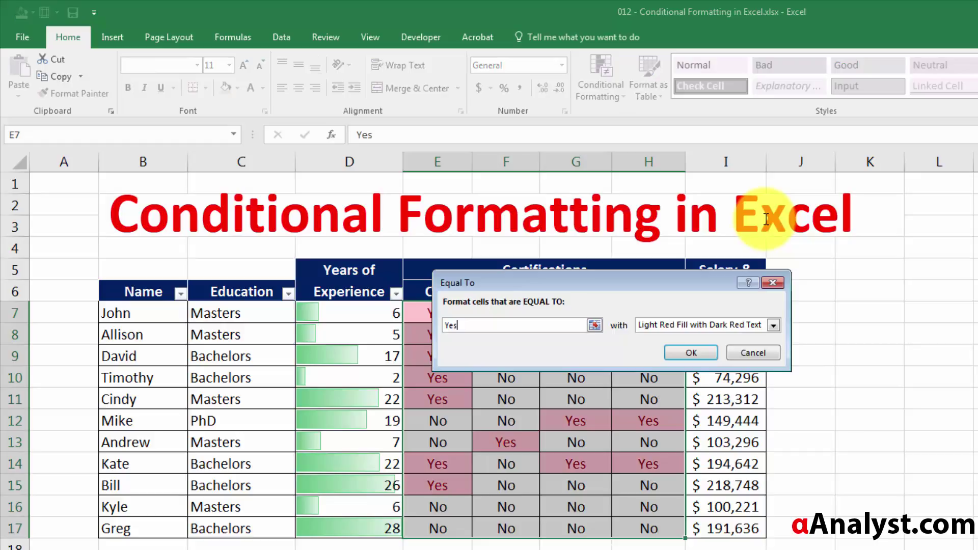
{"action": "left_click", "coordinate": [773, 325]}
{"action": "left_click", "coordinate": [706, 357]}
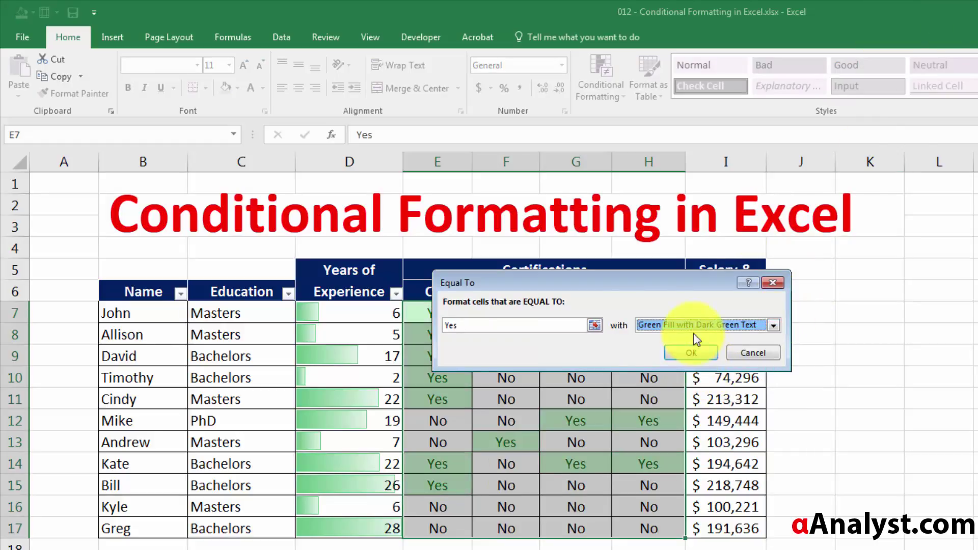
{"action": "left_click", "coordinate": [691, 352]}
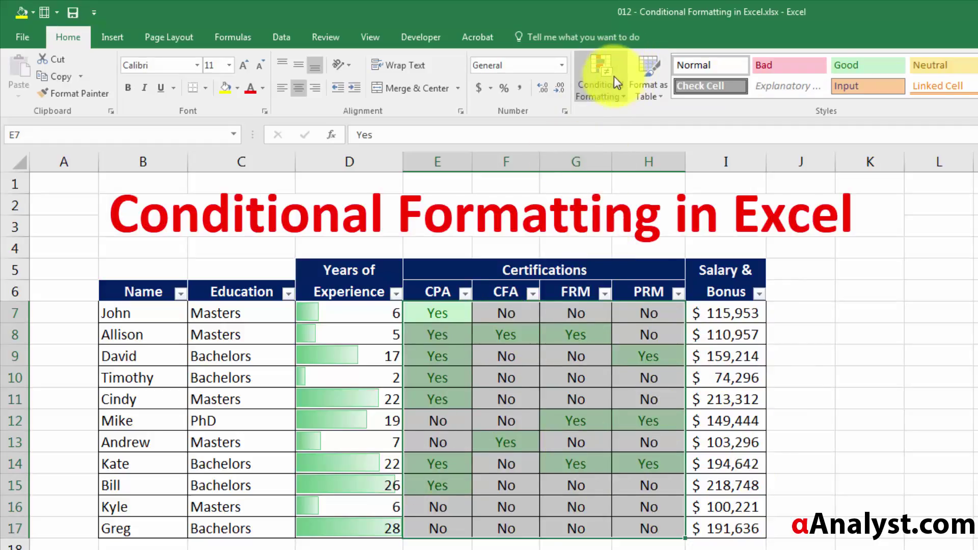
Step: Add an Equal To highlight rule for No in E7:H17 with Light Red Fill with Dark Red Text
{"action": "left_click", "coordinate": [597, 96]}
{"action": "left_click", "coordinate": [620, 109]}
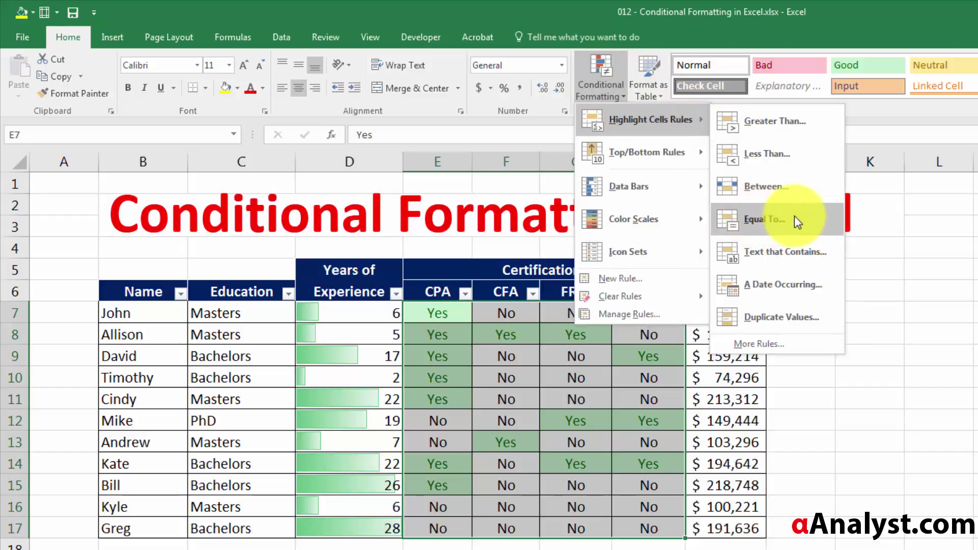
{"action": "left_click", "coordinate": [825, 223]}
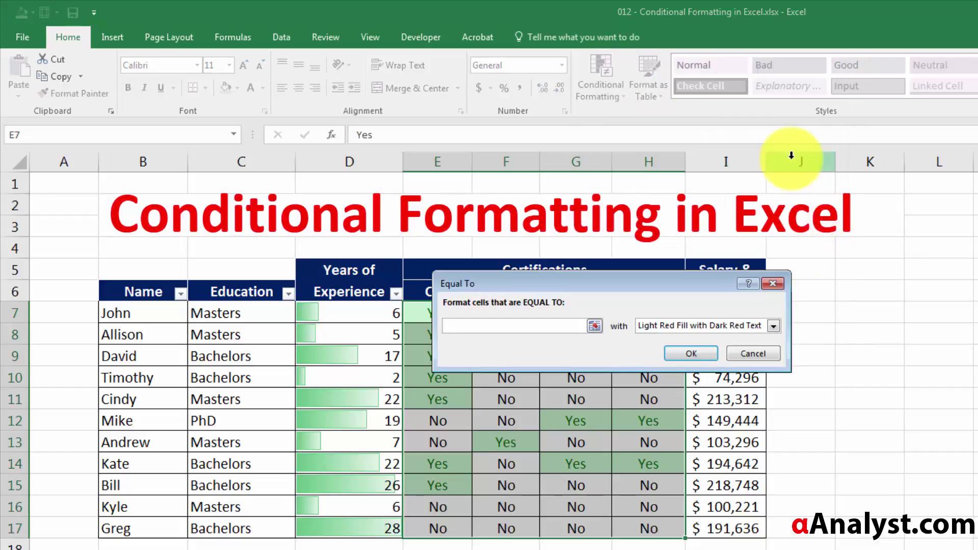
{"action": "type", "text": "No"}
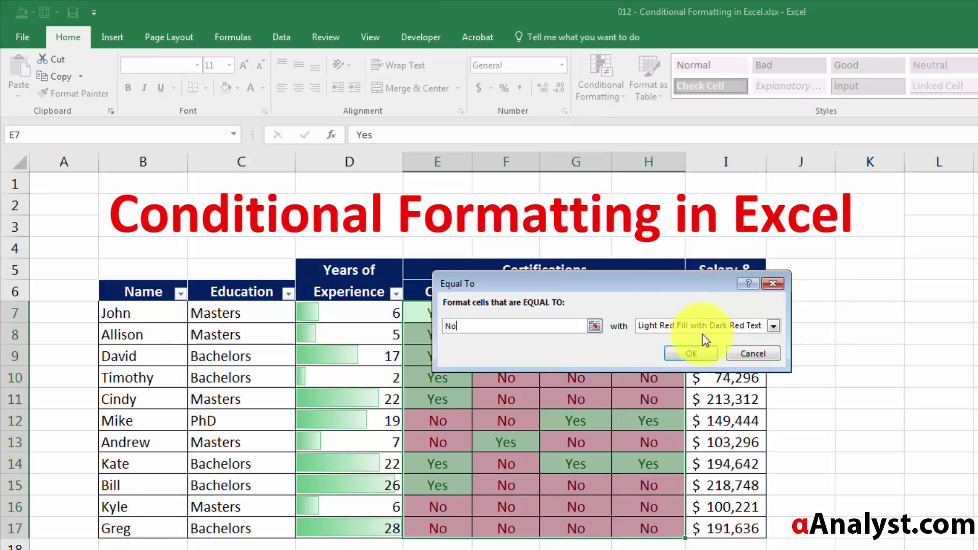
{"action": "left_click", "coordinate": [711, 355]}
{"action": "left_click", "coordinate": [572, 398]}
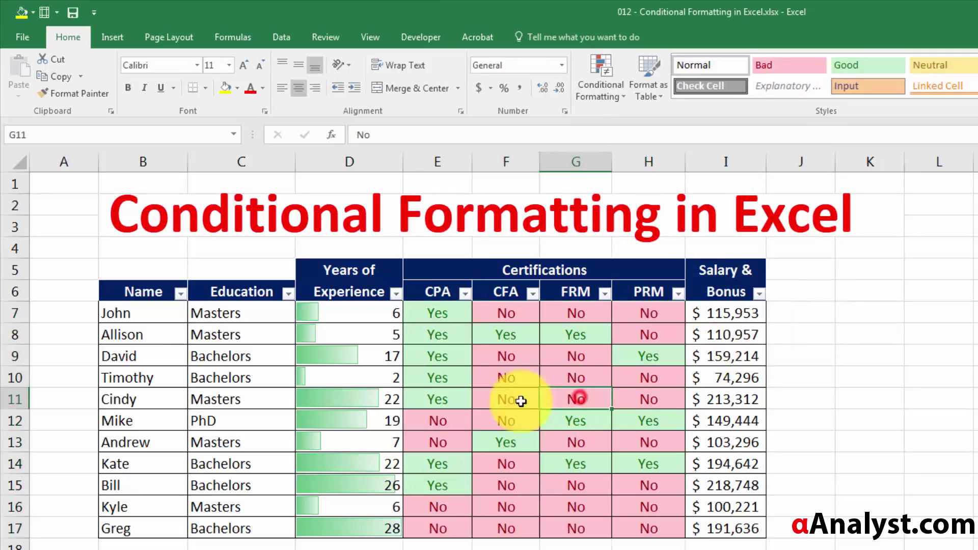
Step: Apply the green-yellow-red color scale to the Salary & Bonus values in I7:I17
{"action": "left_click_drag", "start_coordinate": [343, 317], "coordinate": [367, 526]}
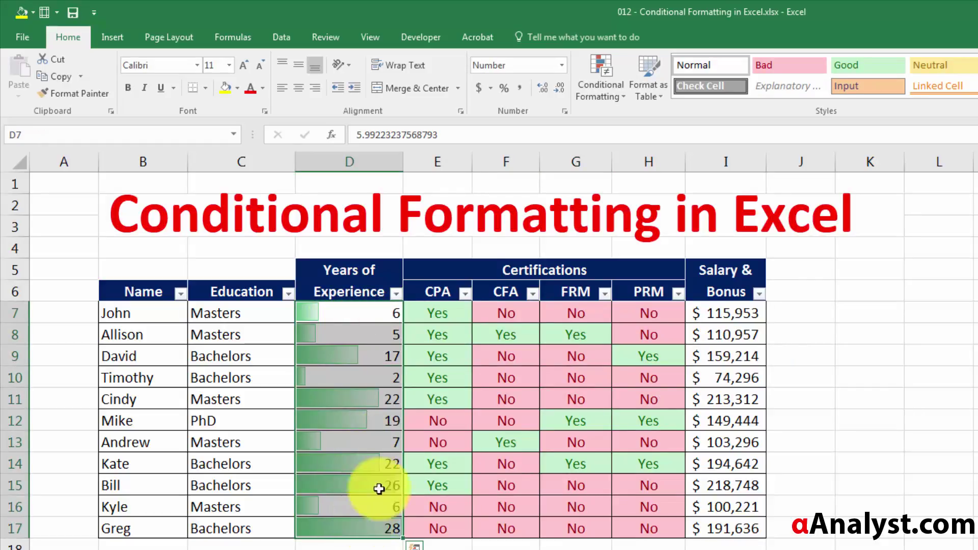
{"action": "left_click_drag", "start_coordinate": [439, 311], "coordinate": [657, 524]}
{"action": "left_click_drag", "start_coordinate": [739, 312], "coordinate": [730, 528]}
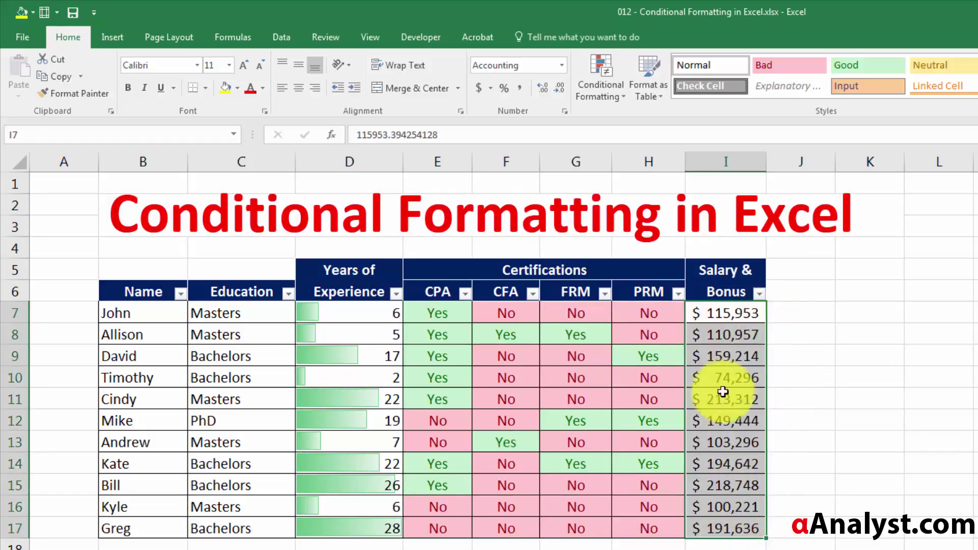
{"action": "left_click", "coordinate": [593, 101]}
{"action": "mouse_move", "coordinate": [623, 136]}
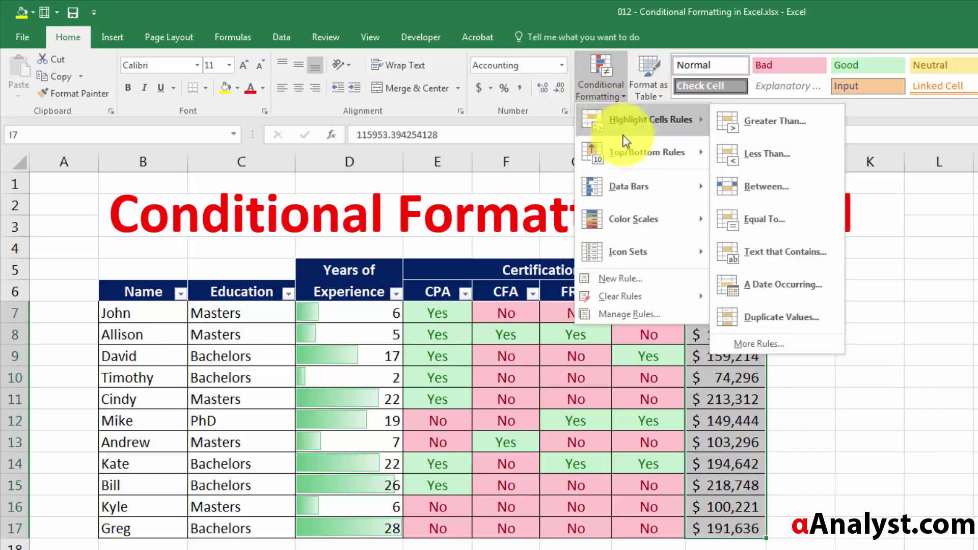
{"action": "mouse_move", "coordinate": [665, 228]}
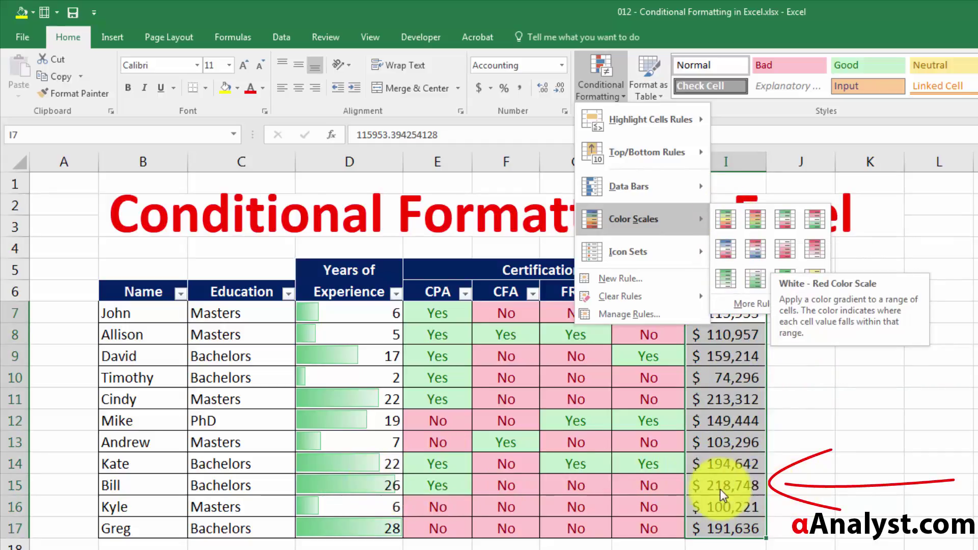
{"action": "left_click", "coordinate": [732, 221]}
{"action": "left_click", "coordinate": [753, 357]}
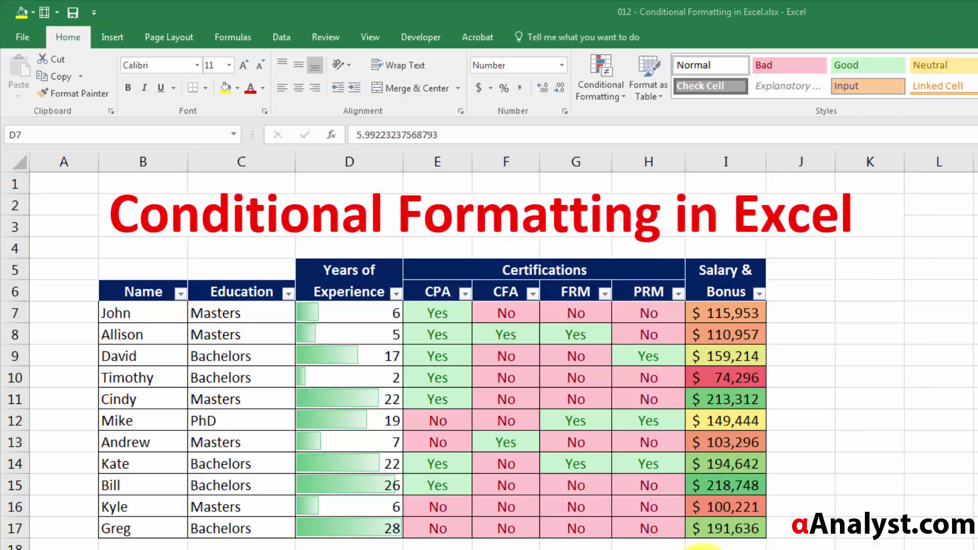
Step: Apply the three-star ratings icon set to the years of experience in D7:D17
{"action": "left_click", "coordinate": [393, 299]}
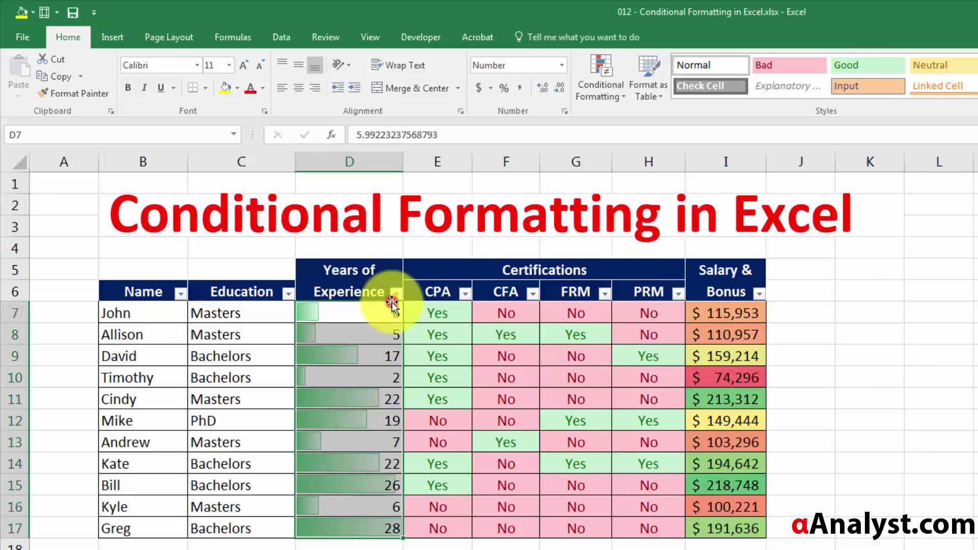
{"action": "left_click", "coordinate": [349, 308]}
{"action": "left_click", "coordinate": [359, 279]}
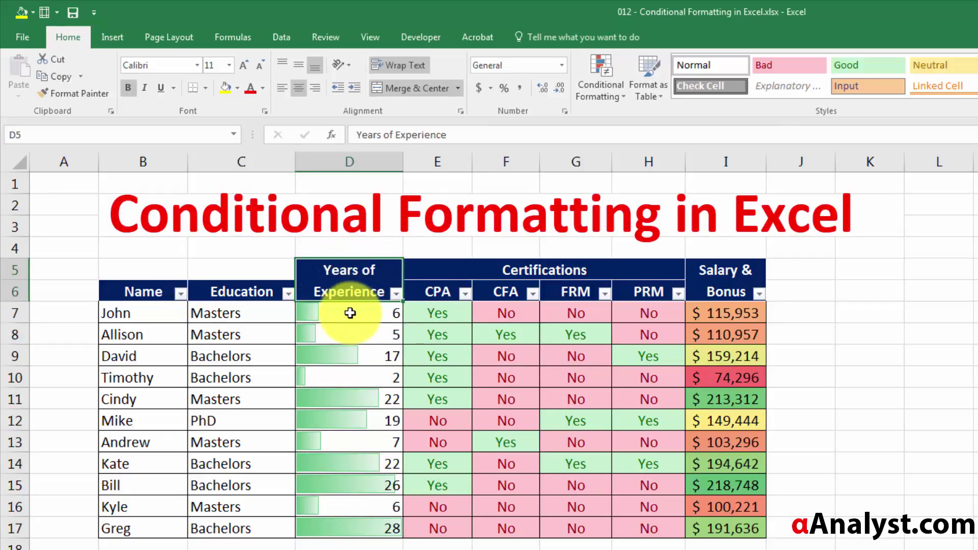
{"action": "left_click_drag", "start_coordinate": [349, 313], "coordinate": [379, 525]}
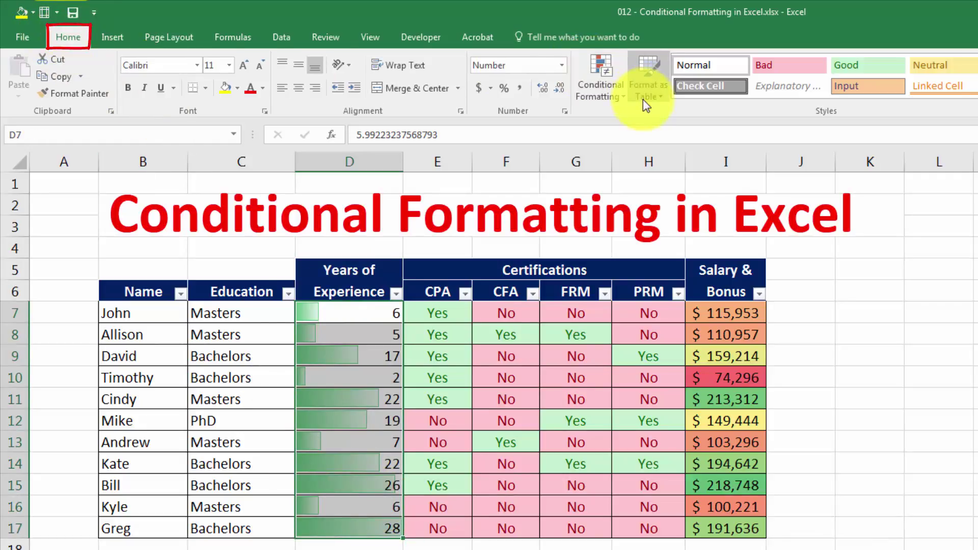
{"action": "left_click", "coordinate": [599, 100]}
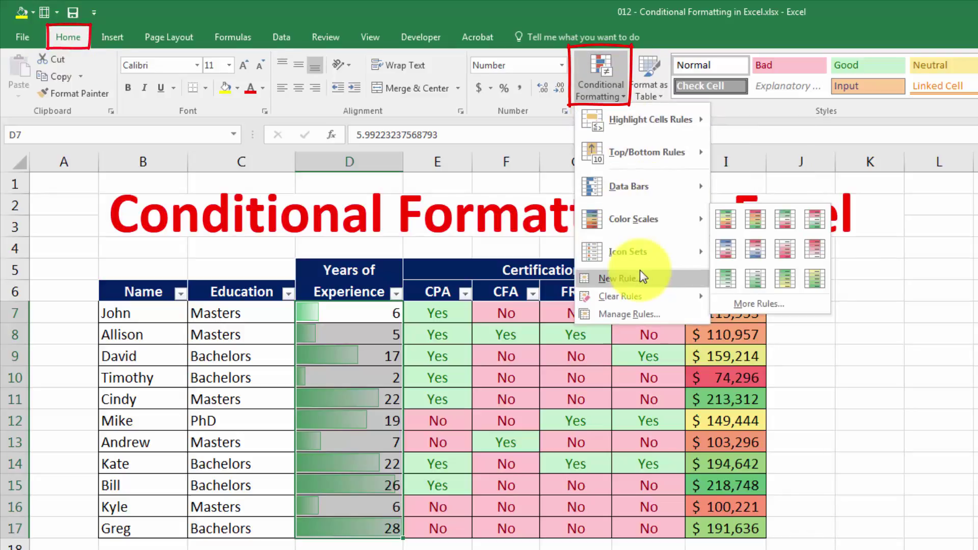
{"action": "mouse_move", "coordinate": [647, 258]}
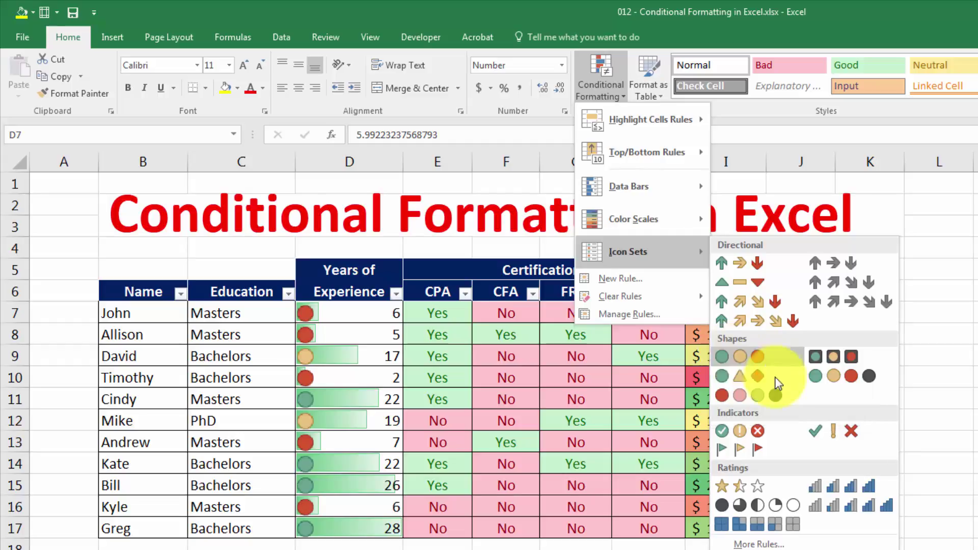
{"action": "left_click", "coordinate": [746, 489]}
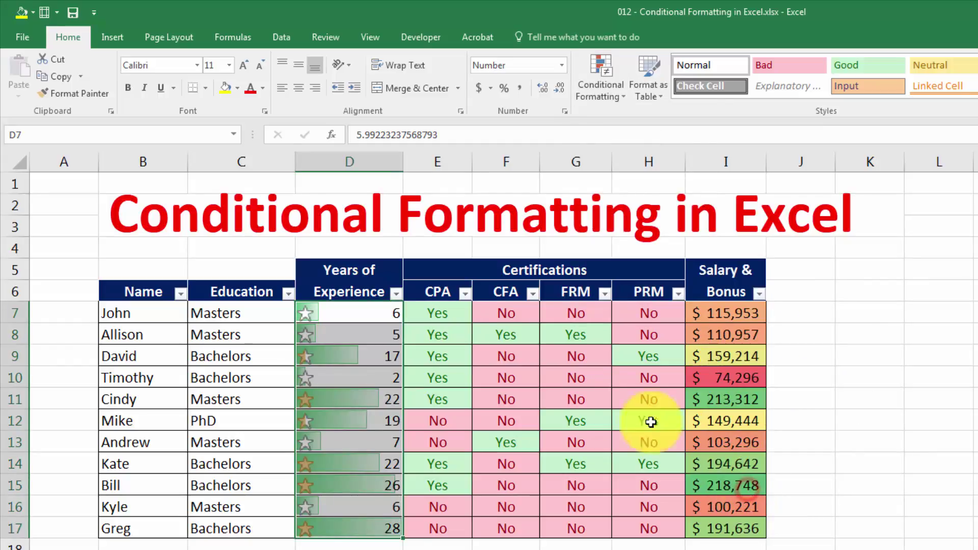
{"action": "left_click", "coordinate": [558, 379]}
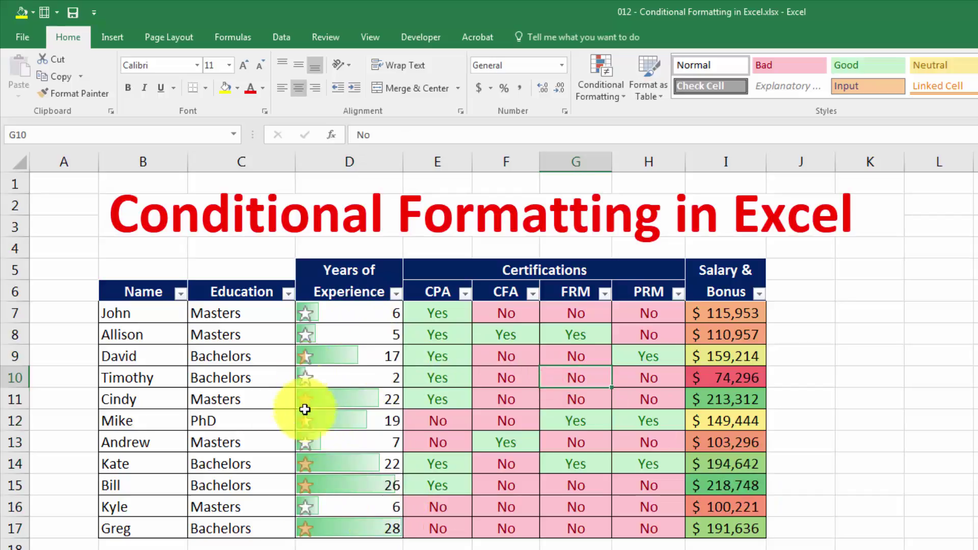
Step: Examine how the full, half and empty stars correspond to the years of experience in column D
{"action": "left_click", "coordinate": [320, 530]}
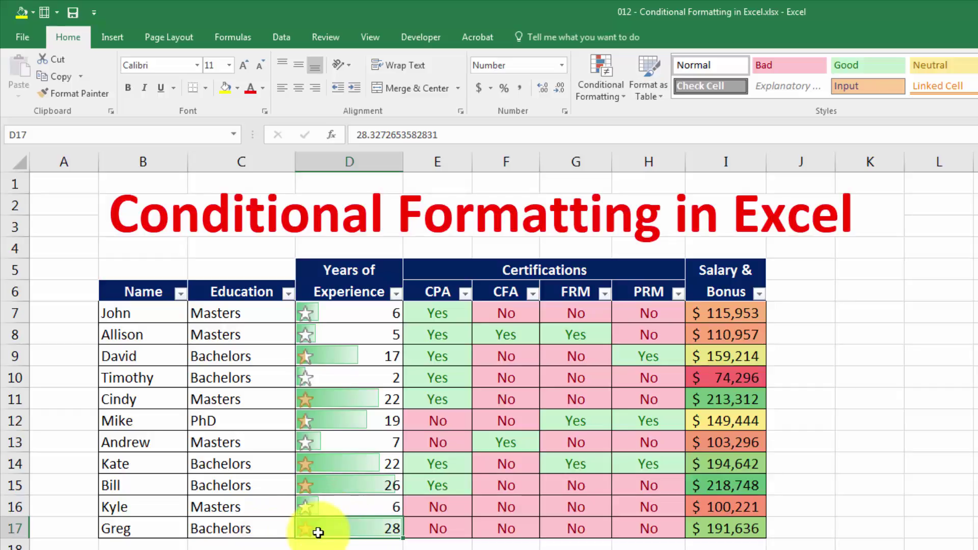
{"action": "left_click", "coordinate": [324, 359]}
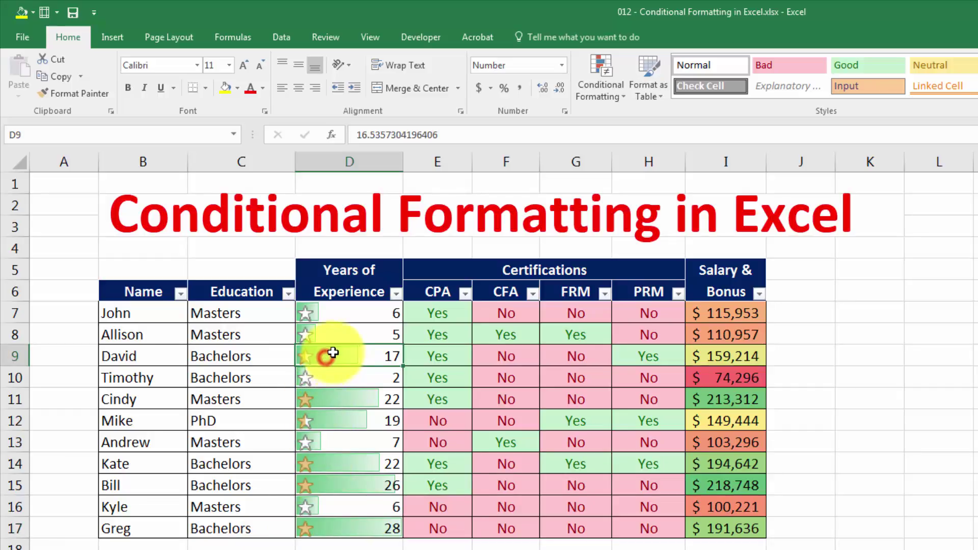
{"action": "left_click", "coordinate": [326, 335]}
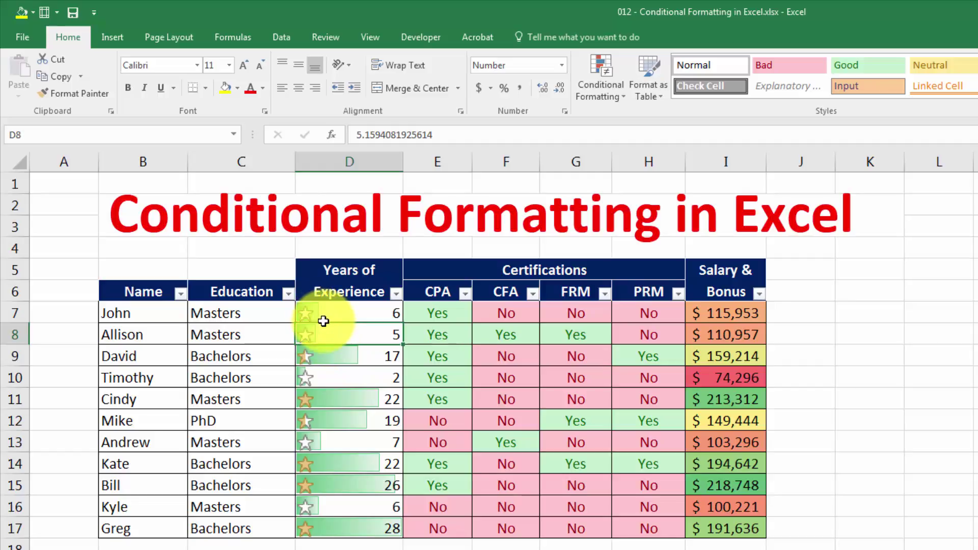
{"action": "left_click_drag", "start_coordinate": [325, 312], "coordinate": [326, 334]}
{"action": "left_click_drag", "start_coordinate": [356, 391], "coordinate": [354, 531]}
{"action": "left_click", "coordinate": [338, 365]}
Step: Switch the icon set in D7:D17 to the colored four-arrow directional icons
{"action": "left_click_drag", "start_coordinate": [343, 314], "coordinate": [352, 527]}
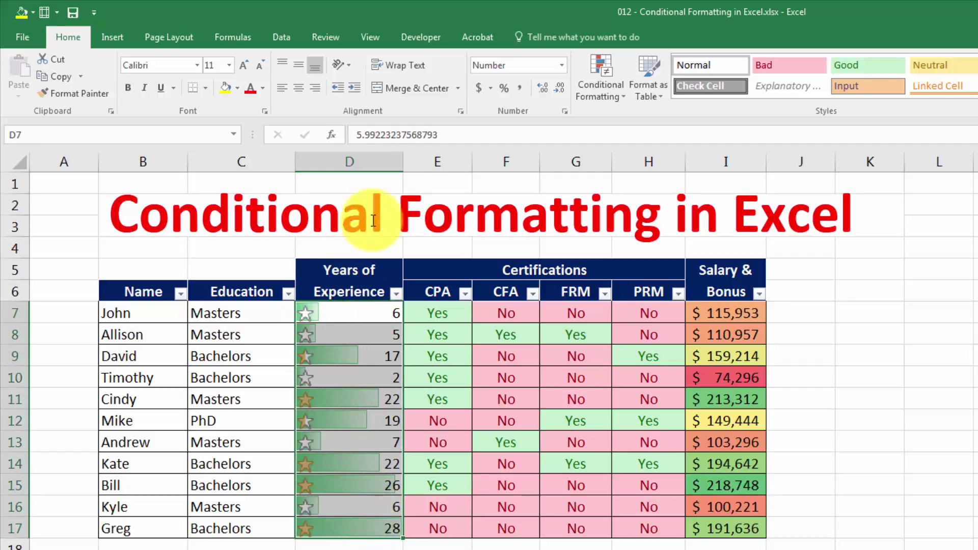
{"action": "left_click", "coordinate": [588, 100]}
{"action": "mouse_move", "coordinate": [613, 255]}
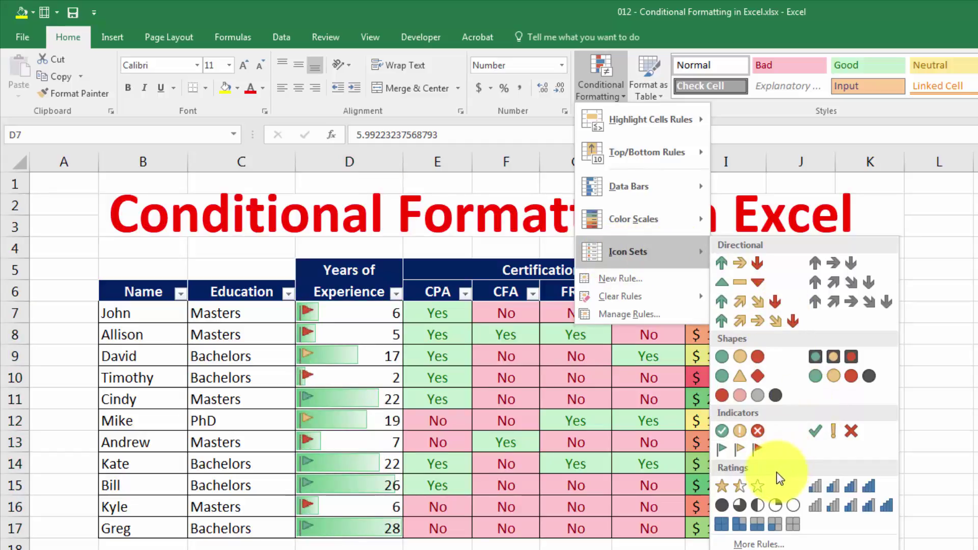
{"action": "left_click", "coordinate": [762, 306]}
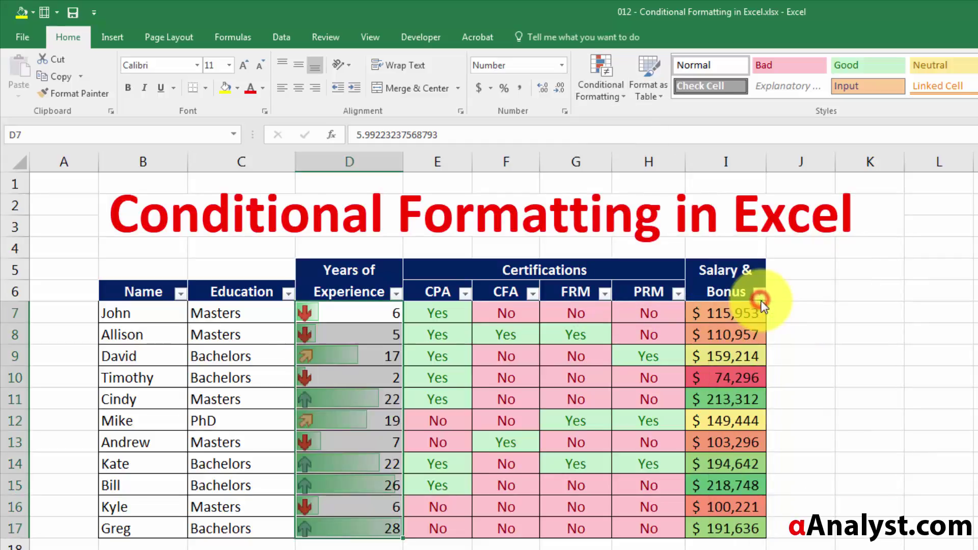
{"action": "left_click", "coordinate": [430, 357]}
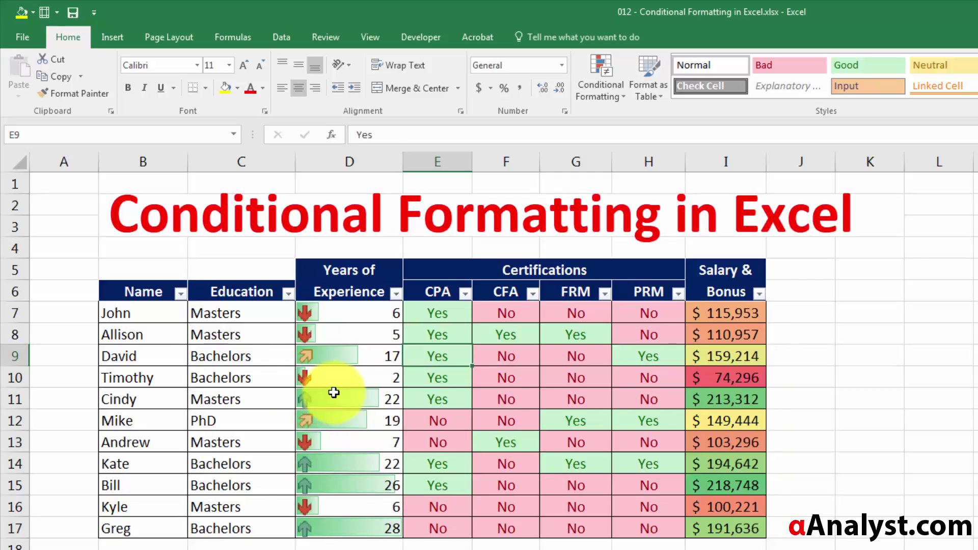
Step: Review the finished formatting across the table: certification highlights in row 8, salary colors in rows 10 and 15, and experience icons in column D
{"action": "left_click", "coordinate": [137, 298]}
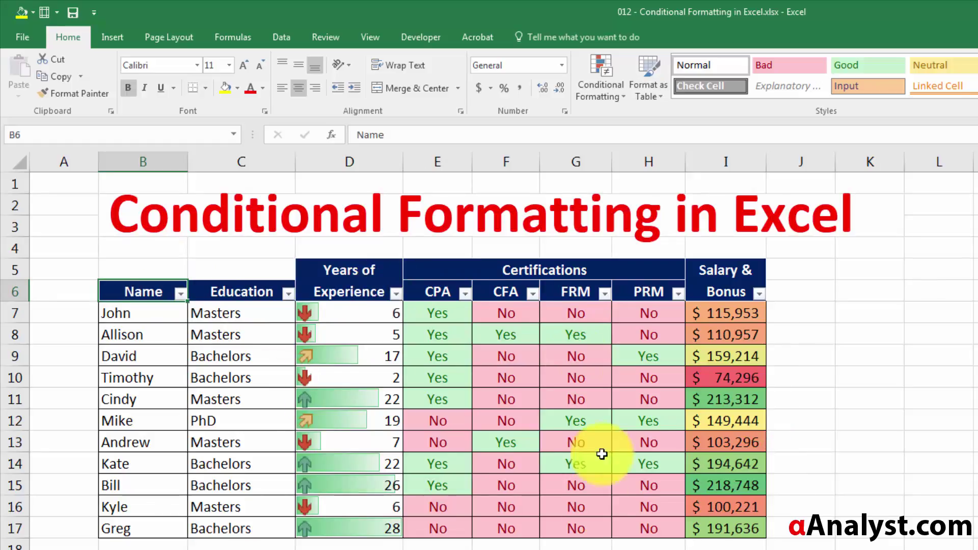
{"action": "left_click_drag", "start_coordinate": [430, 331], "coordinate": [632, 344]}
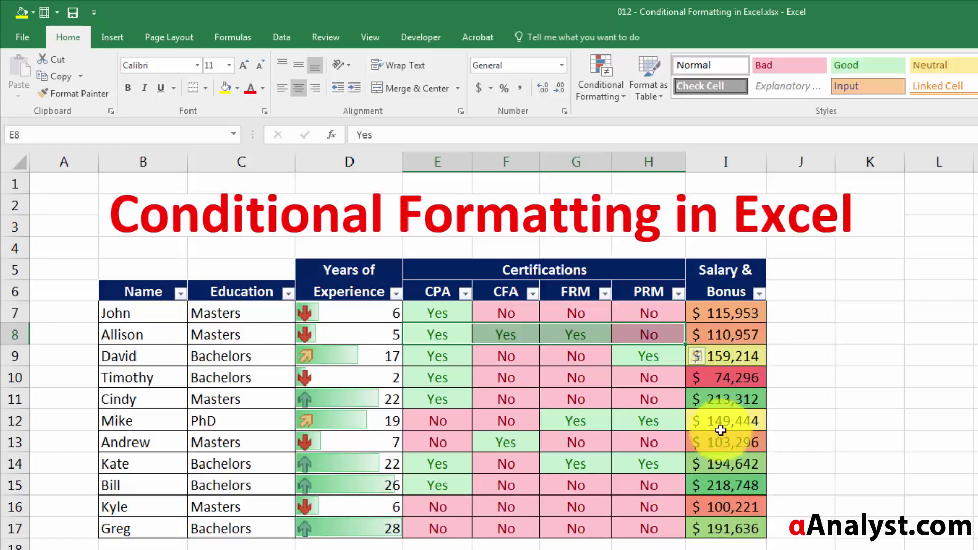
{"action": "left_click", "coordinate": [736, 378]}
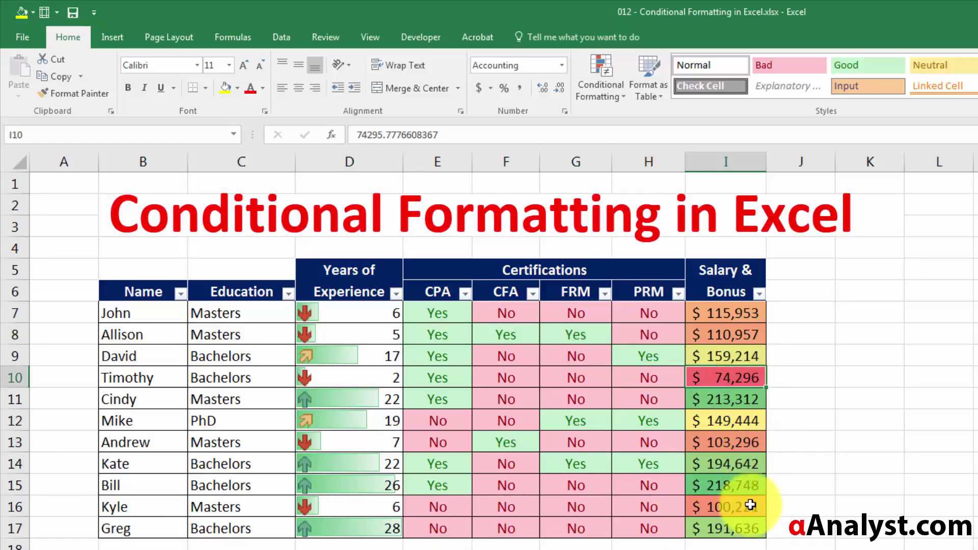
{"action": "left_click", "coordinate": [734, 484]}
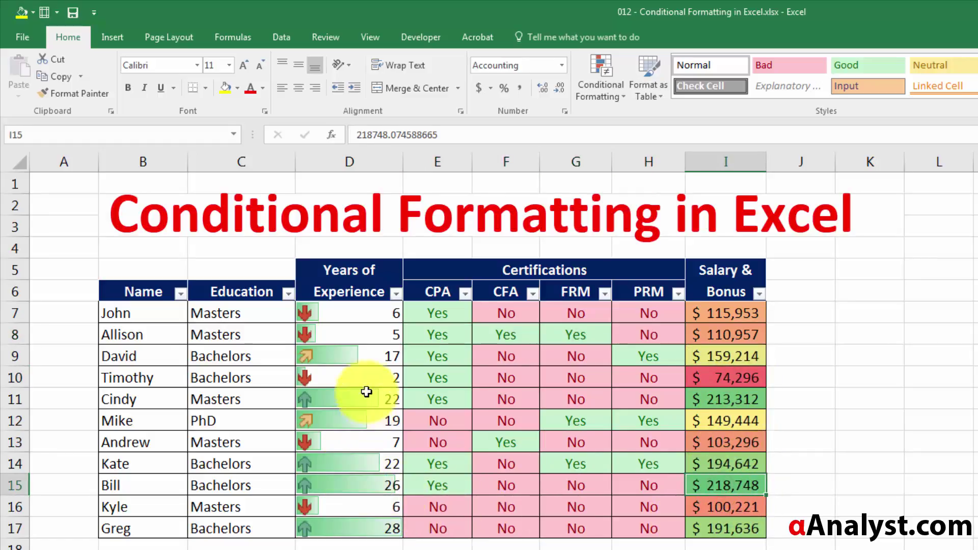
{"action": "left_click_drag", "start_coordinate": [360, 306], "coordinate": [377, 522]}
{"action": "left_click", "coordinate": [362, 485]}
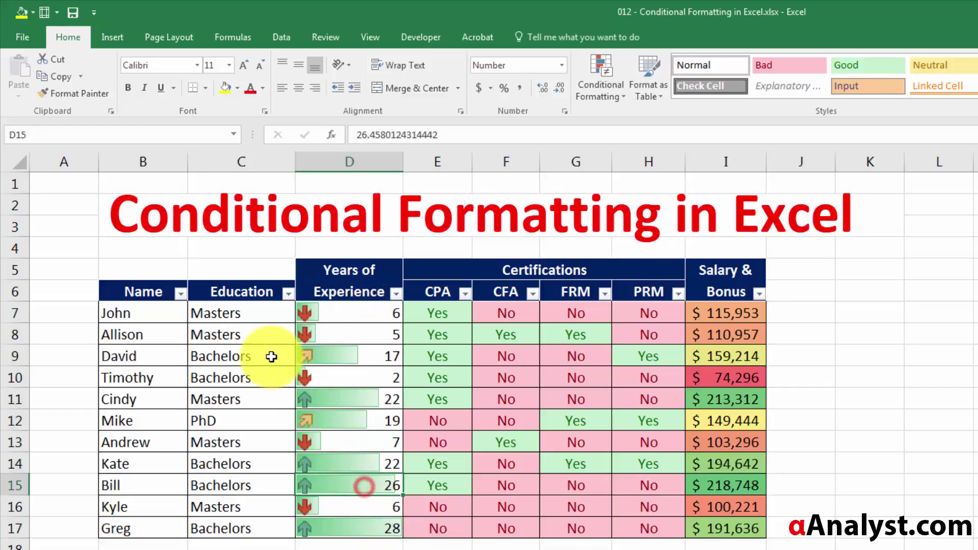
{"action": "left_click", "coordinate": [224, 308]}
{"action": "left_click", "coordinate": [153, 292]}
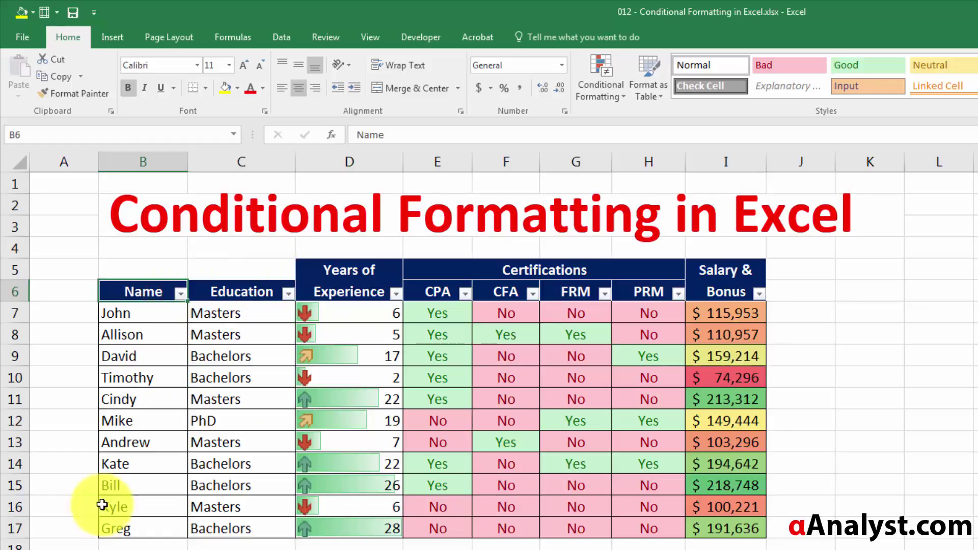